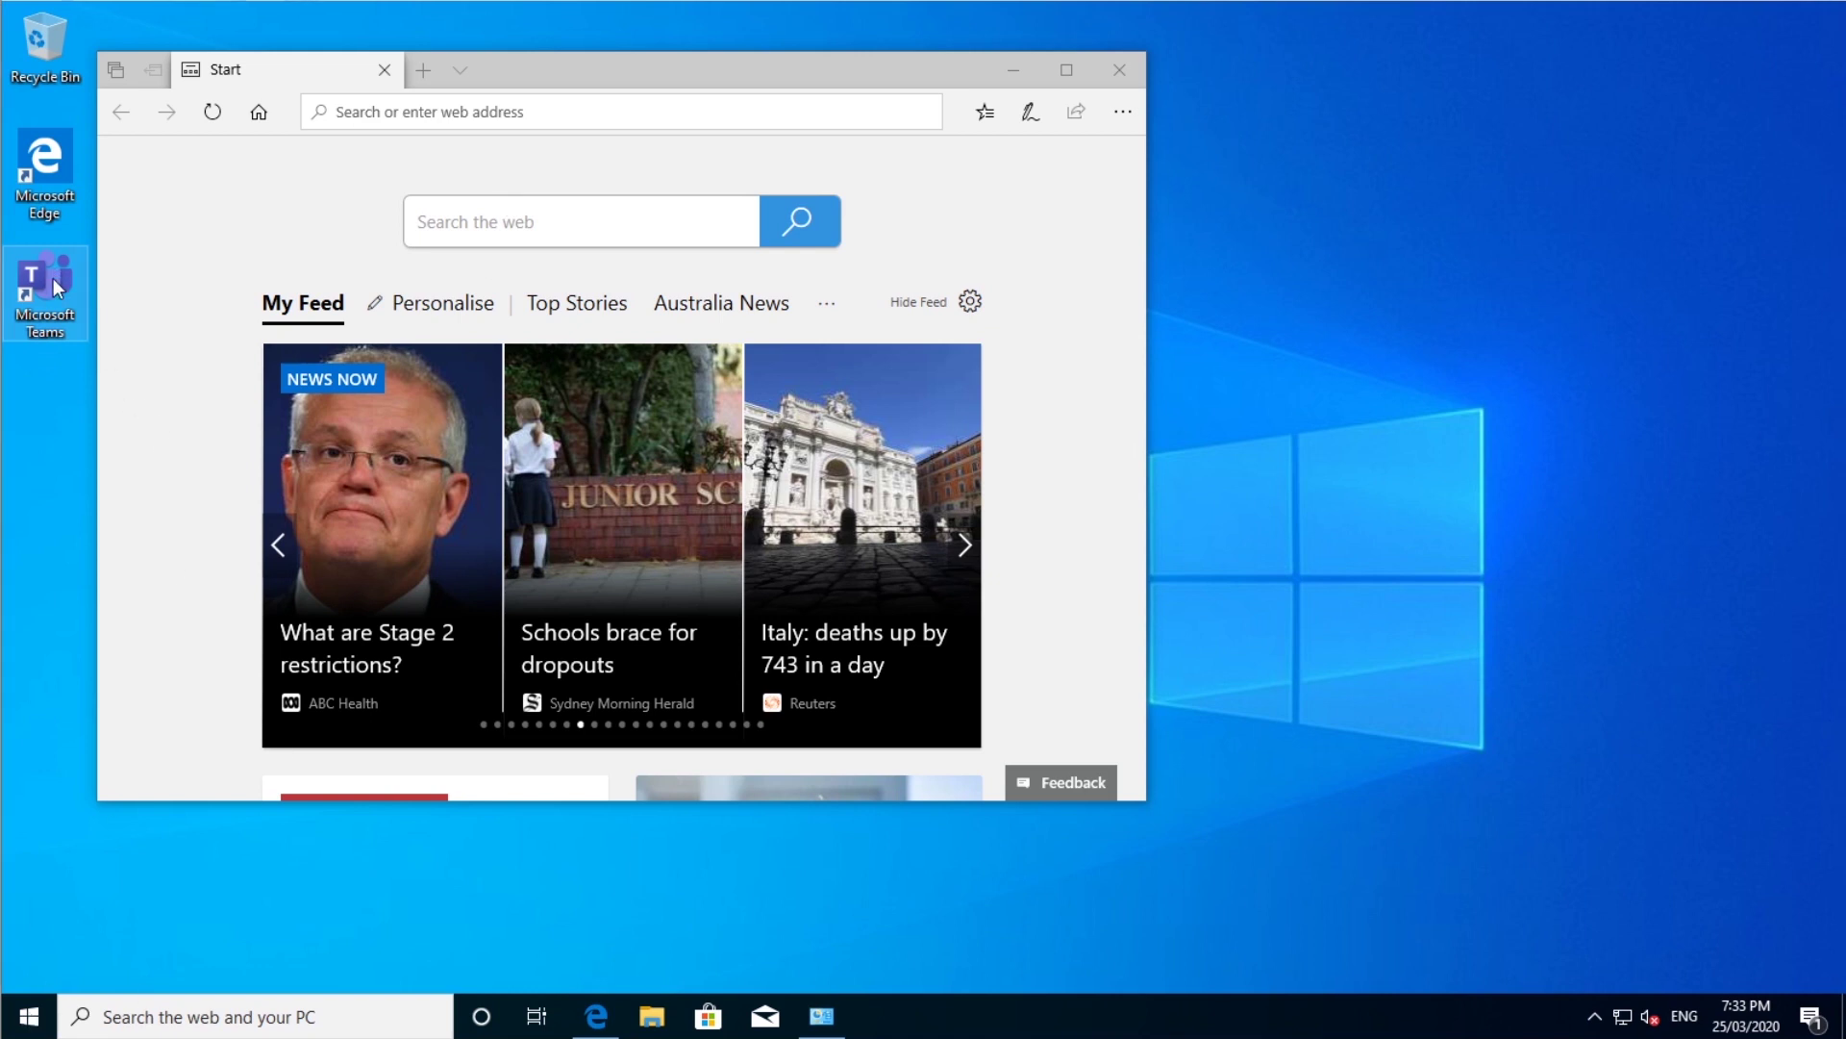
# Step: Launch the Microsoft Teams desktop app, and load portal.office.com in the Edge browser
pyautogui.doubleClick(49, 285)
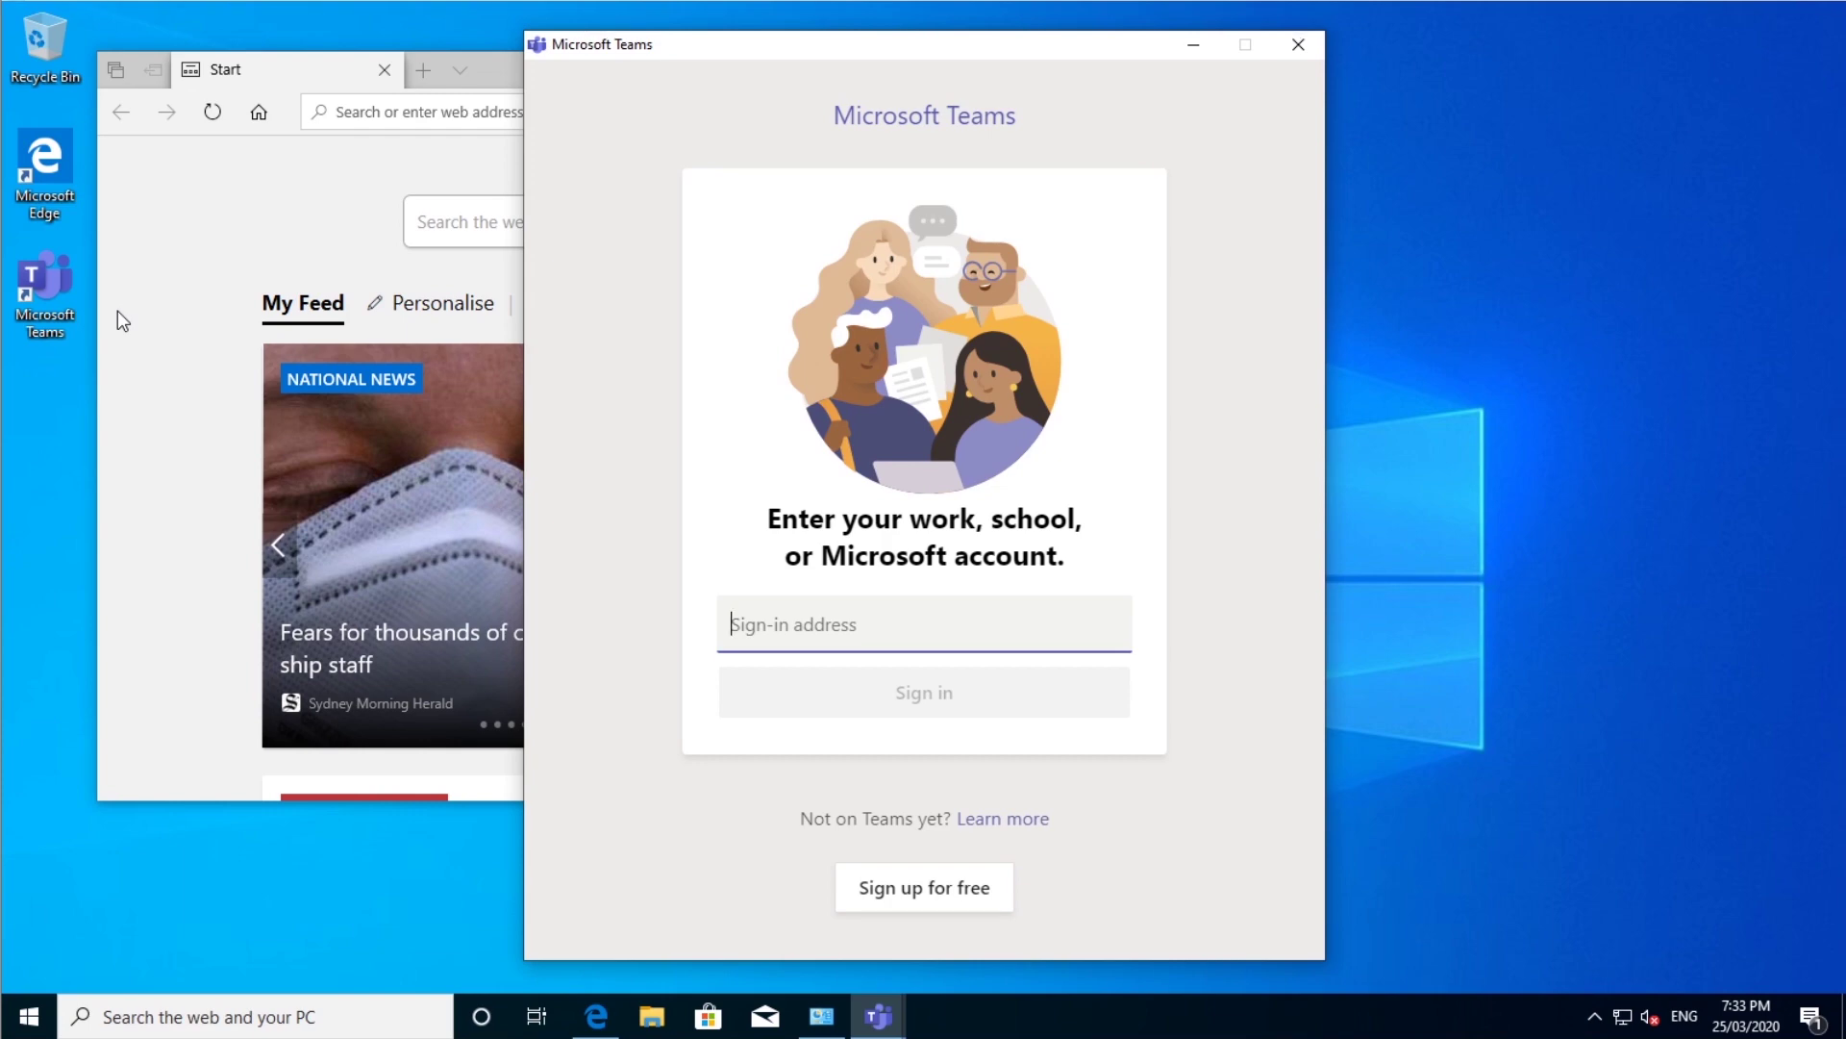
pyautogui.click(417, 113)
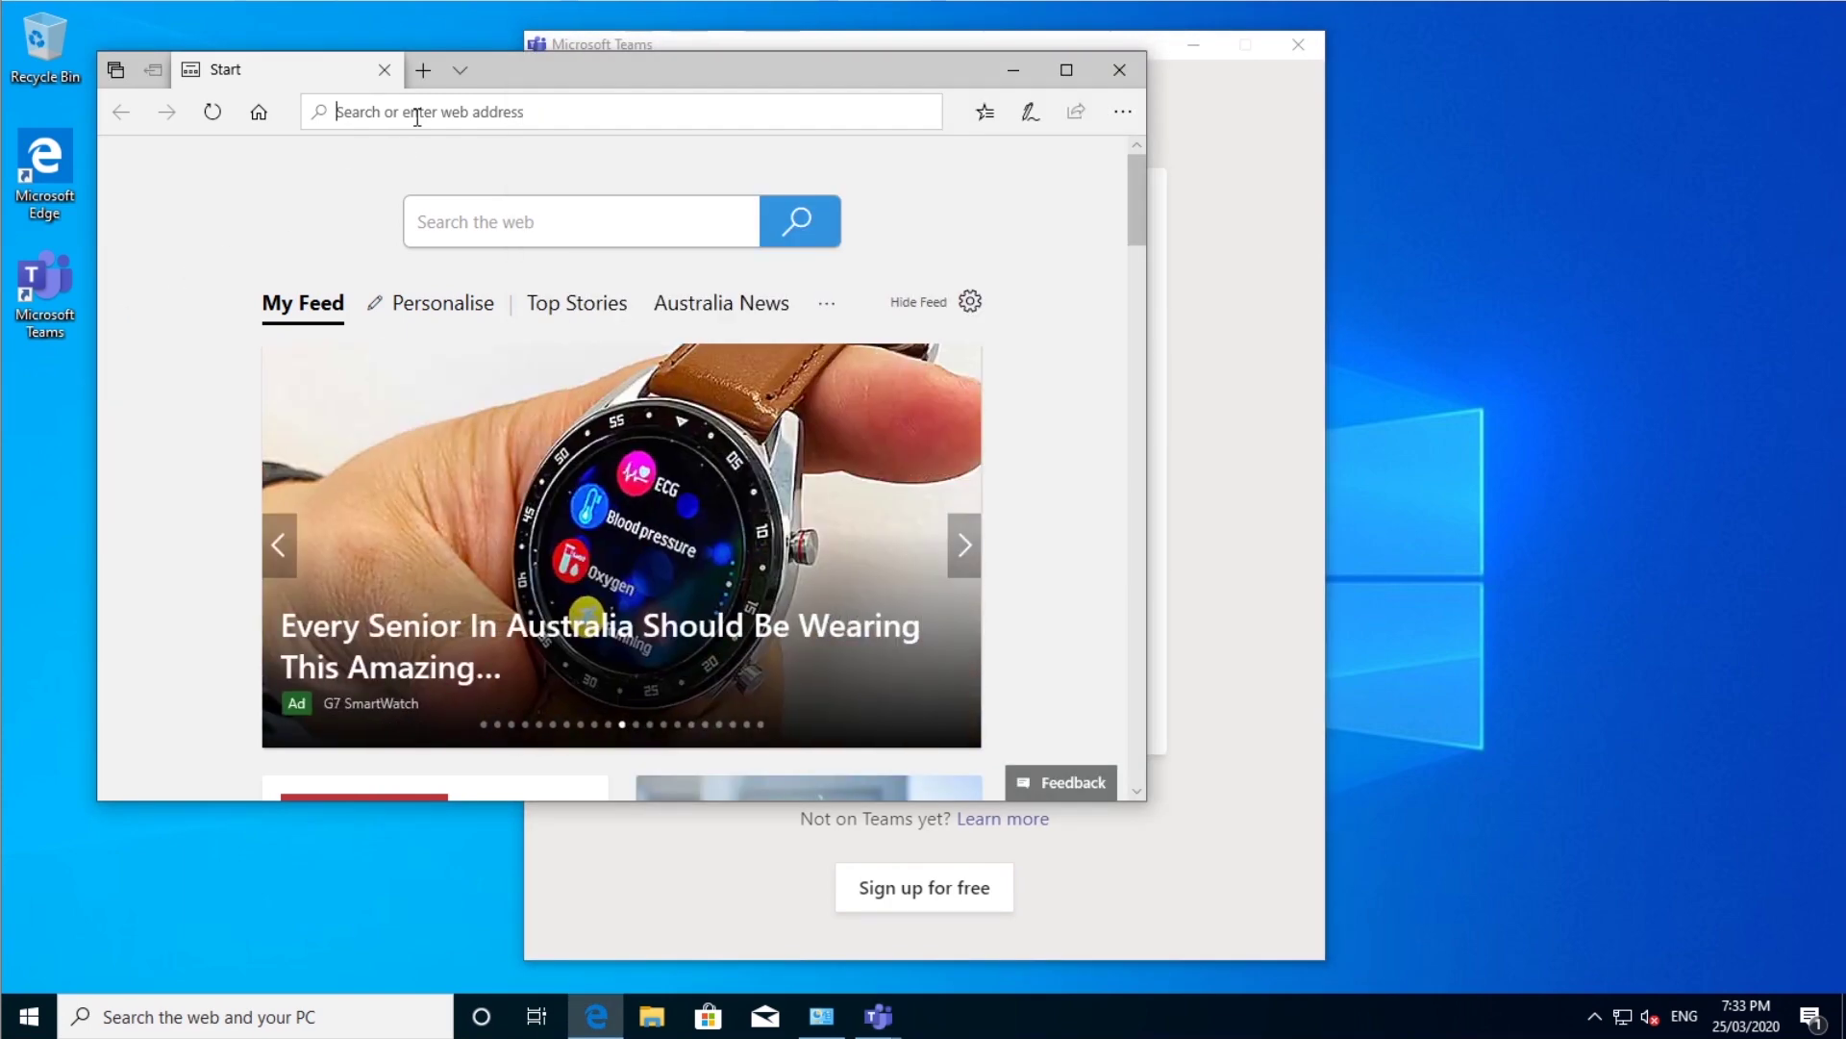
pyautogui.write('portal.office.com/')
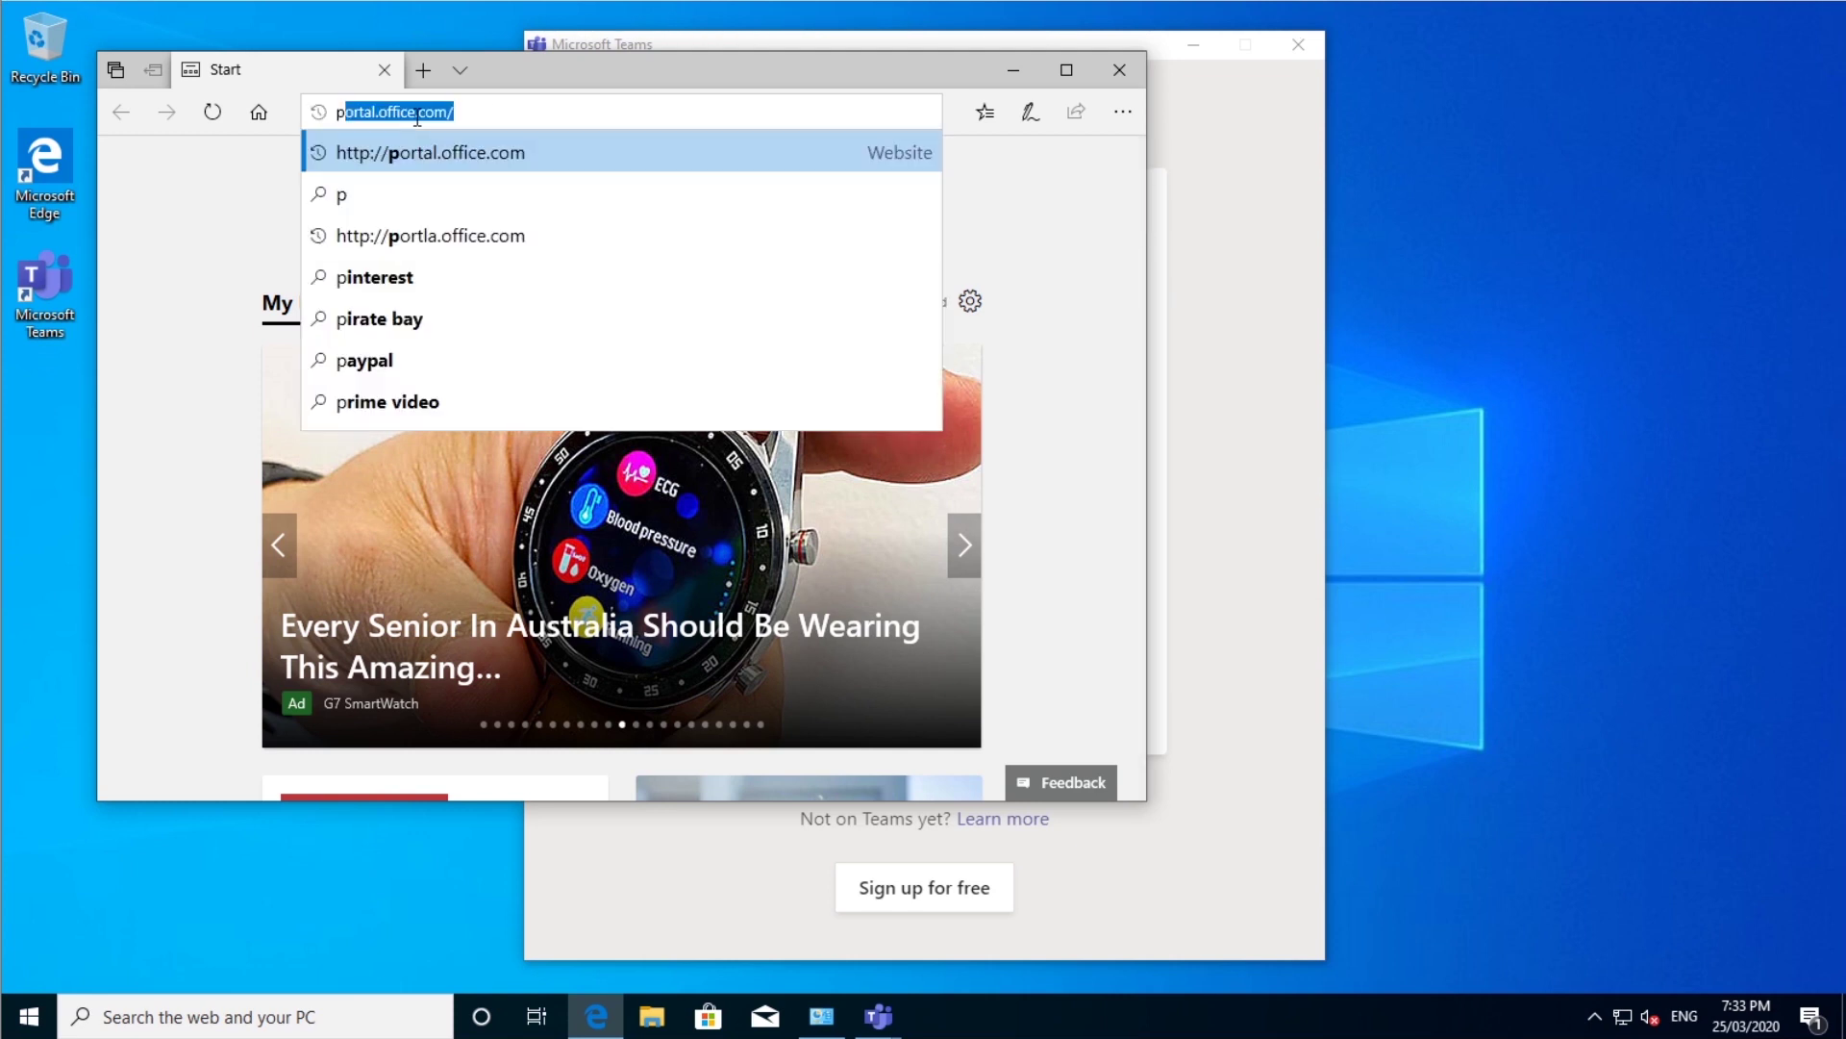
pyautogui.press('Return')
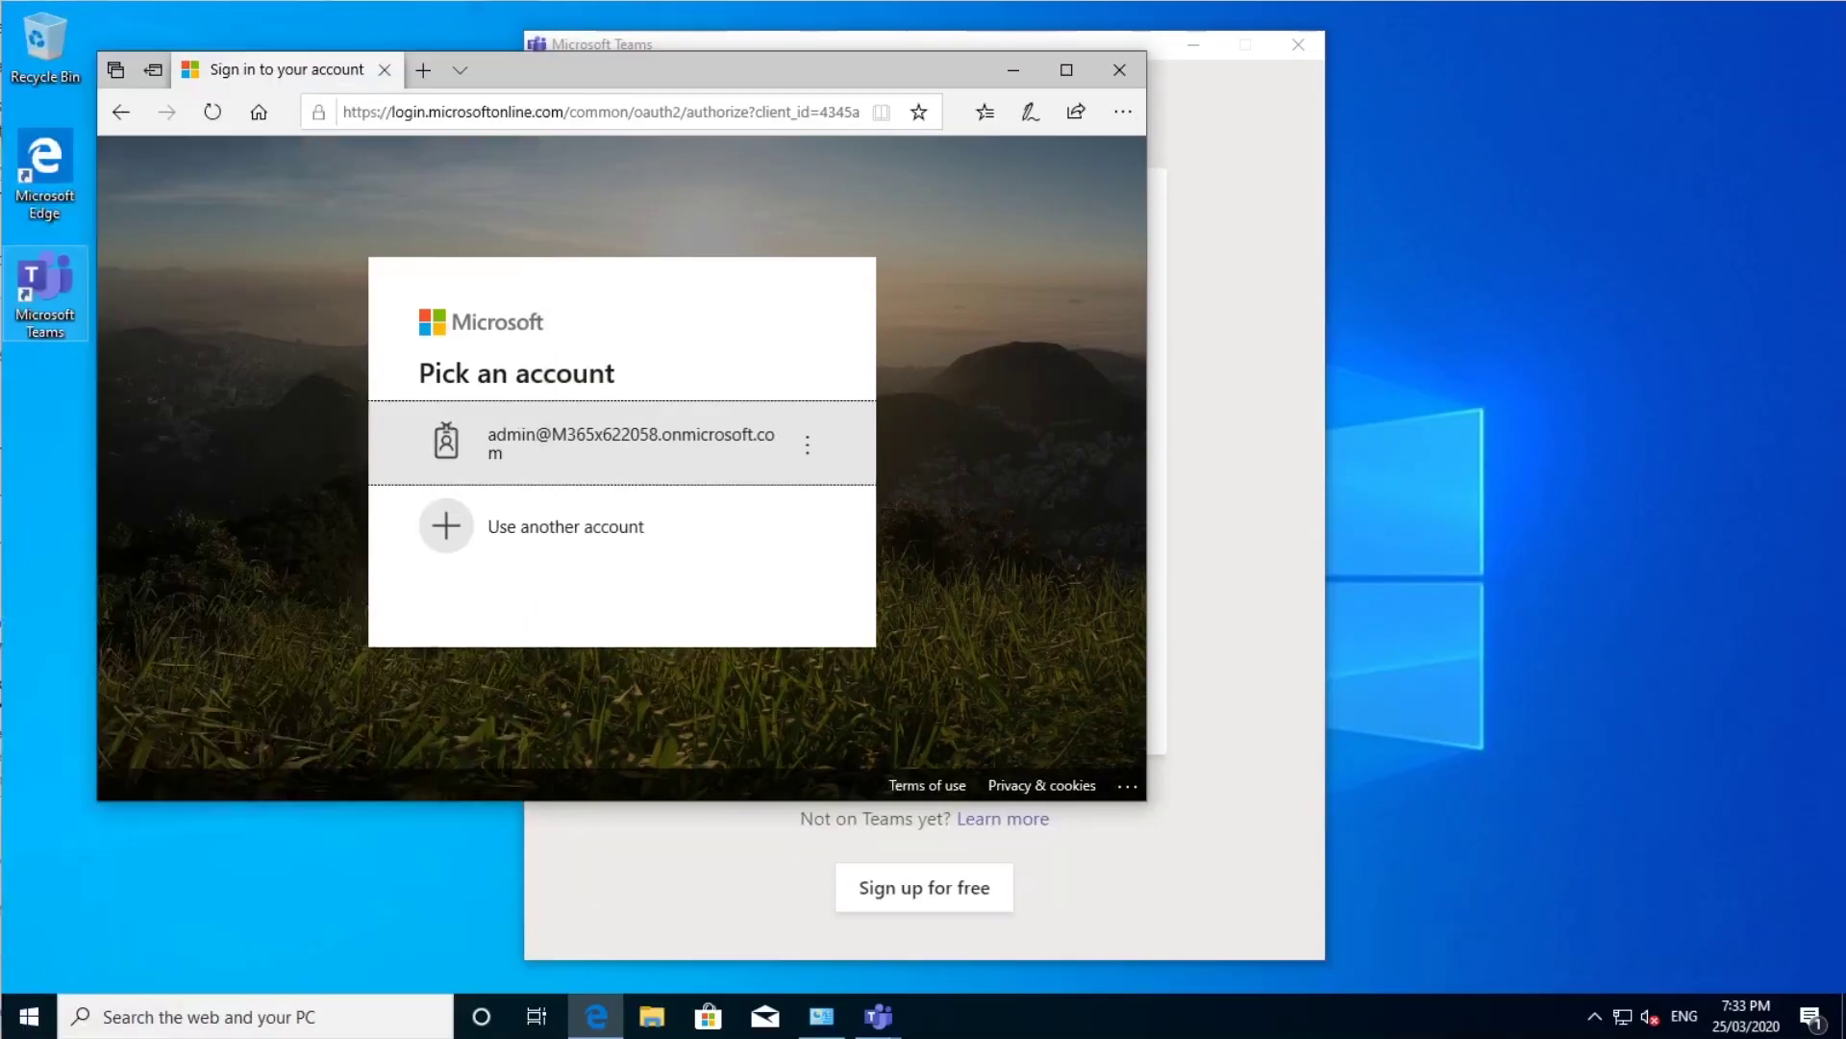
# Step: Sign in to Office 365 with the listed account by entering its password, and decline to stay signed in
pyautogui.click(625, 442)
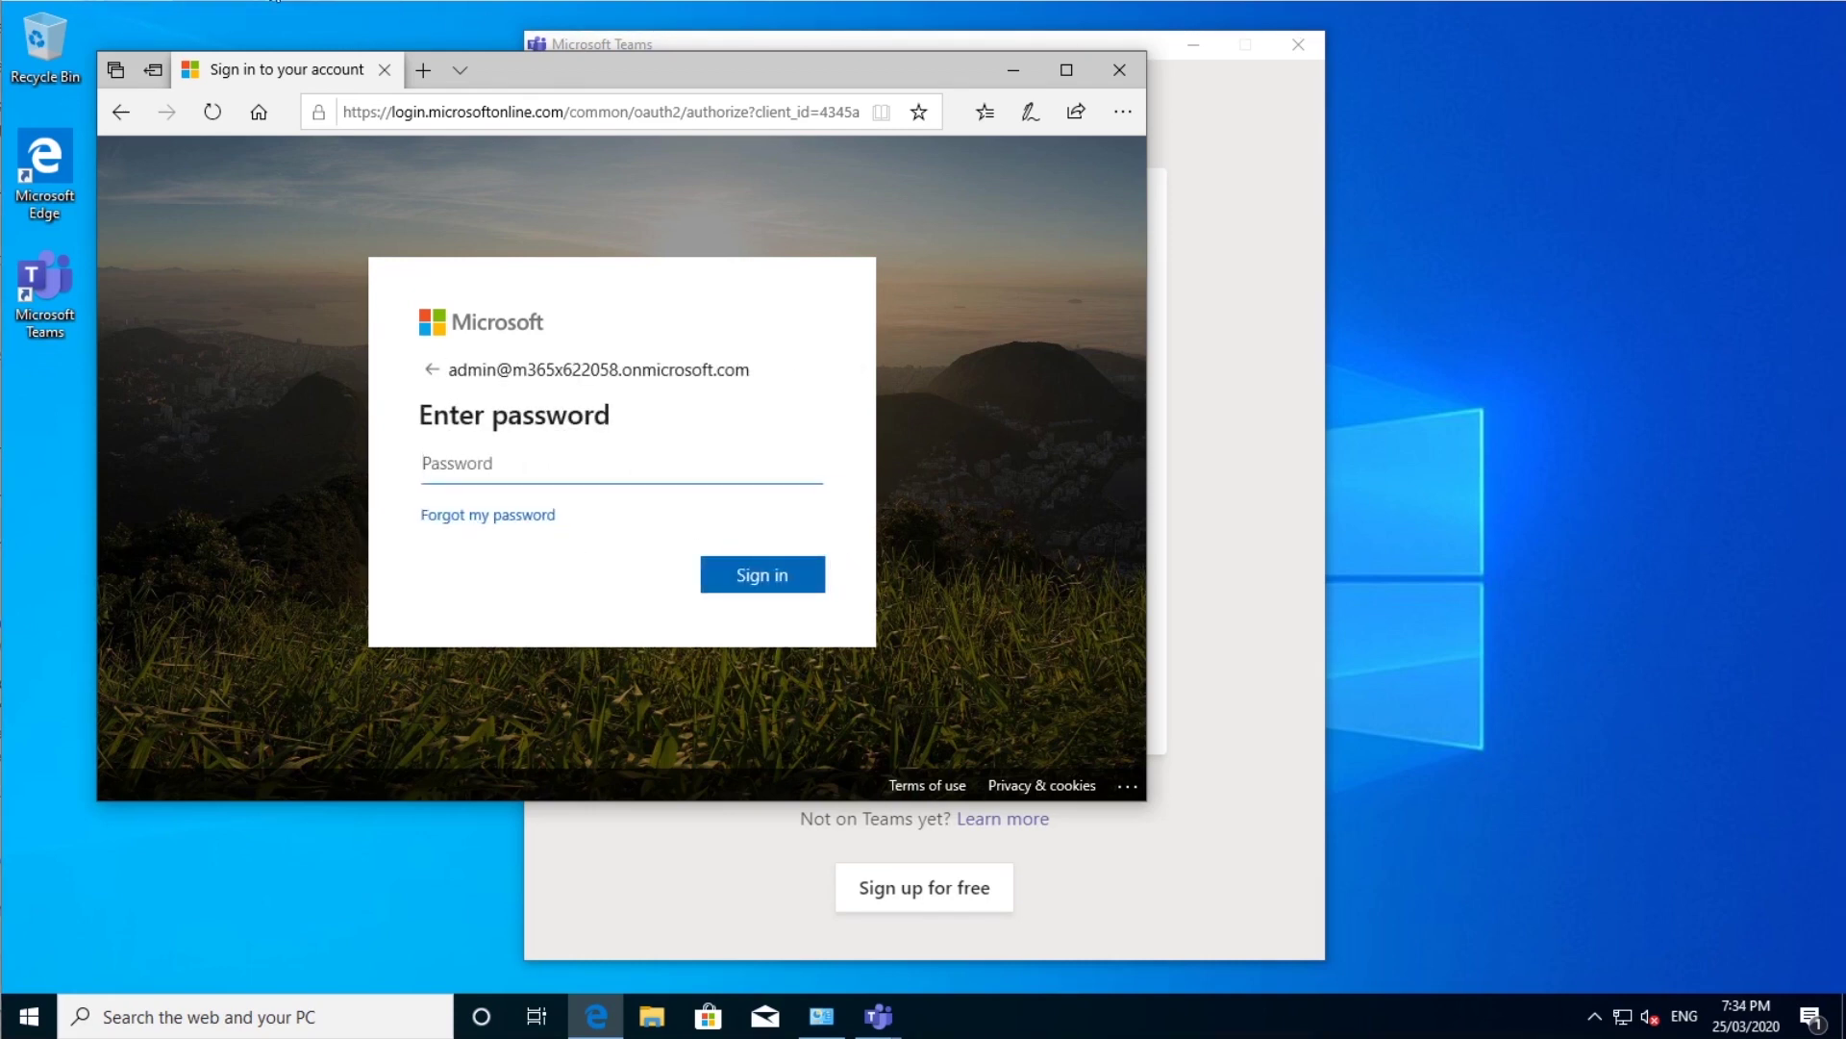
pyautogui.hotkey('ctrl', 'v')
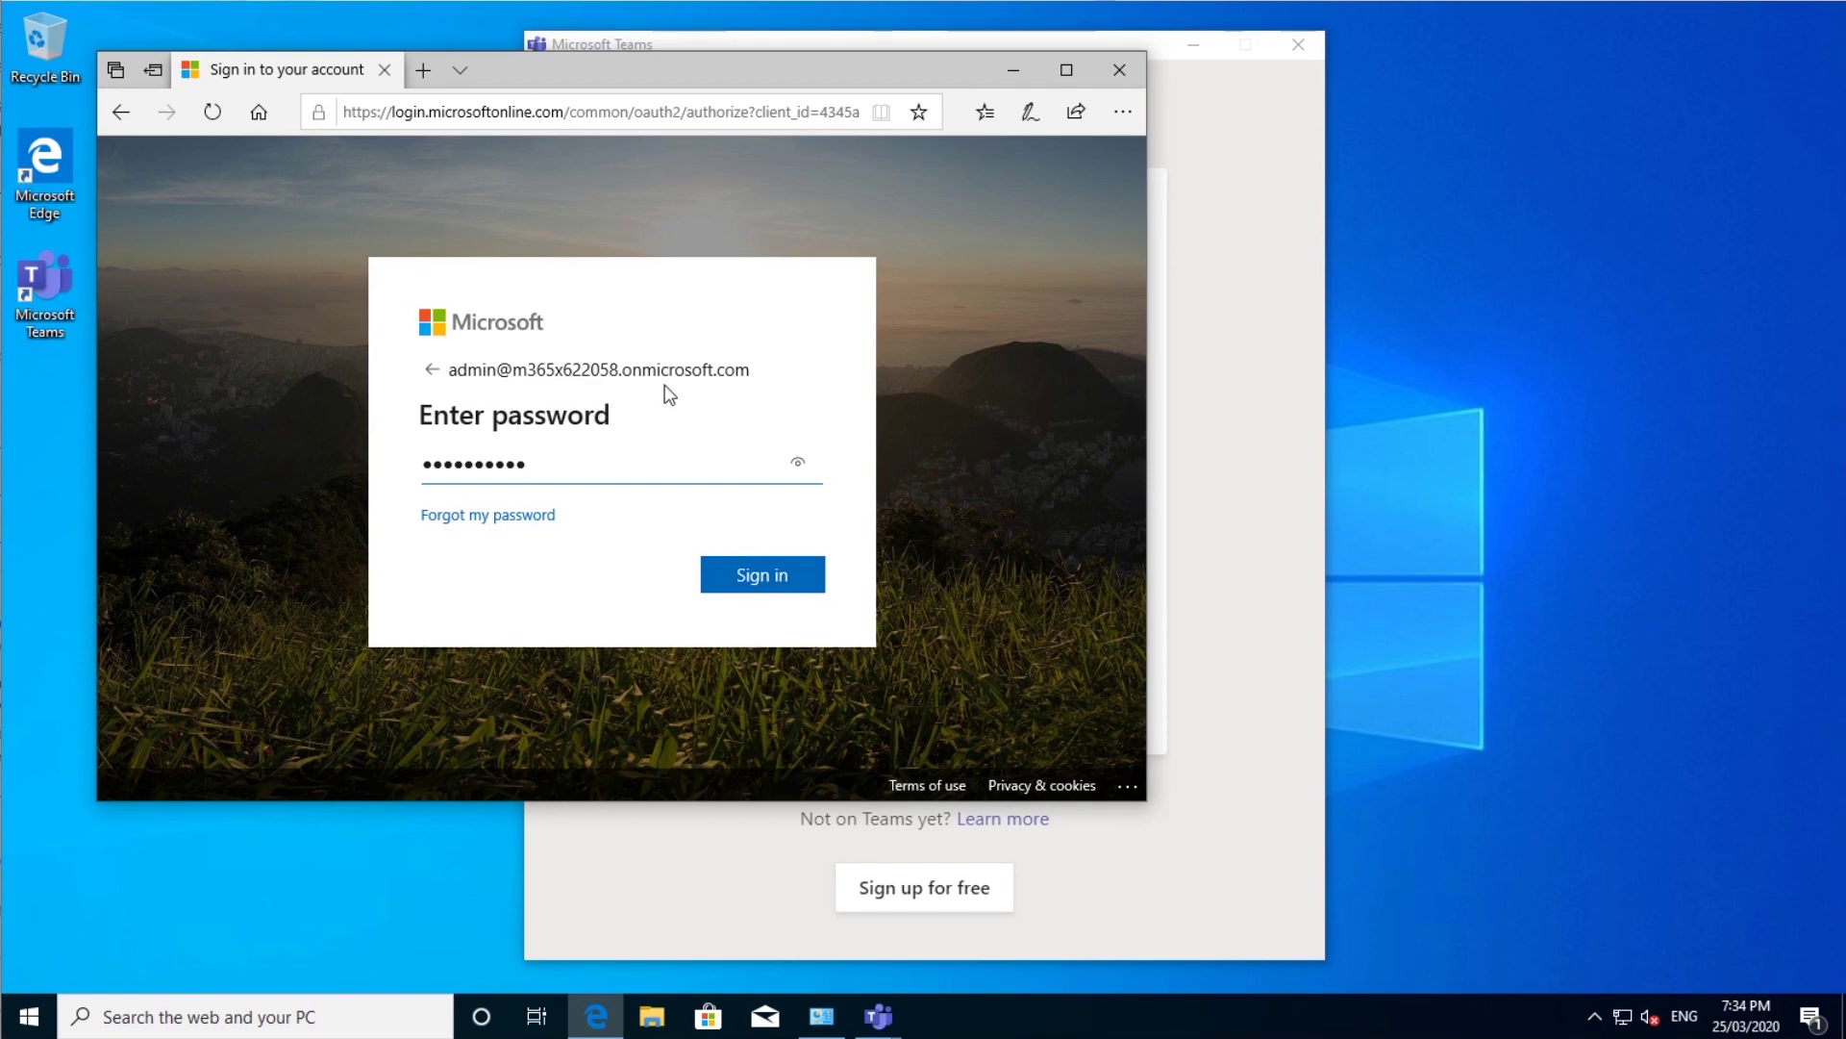
pyautogui.click(757, 579)
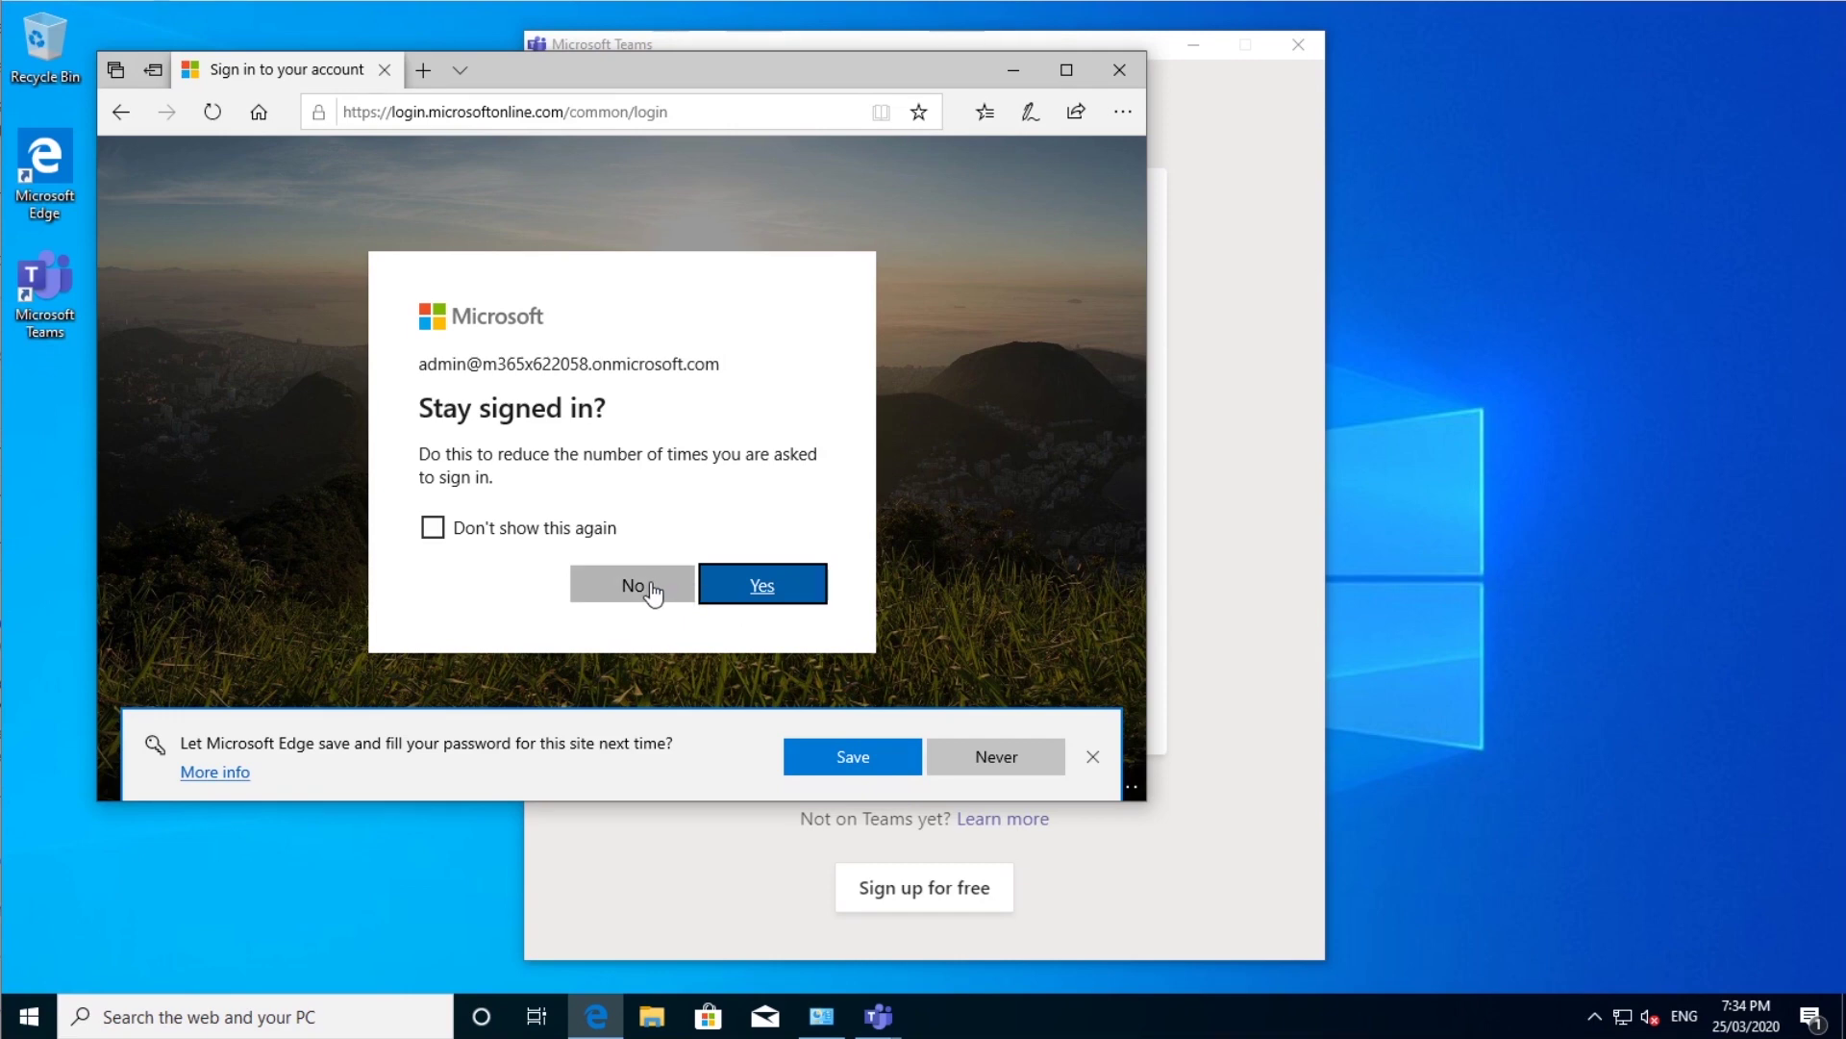
pyautogui.click(652, 586)
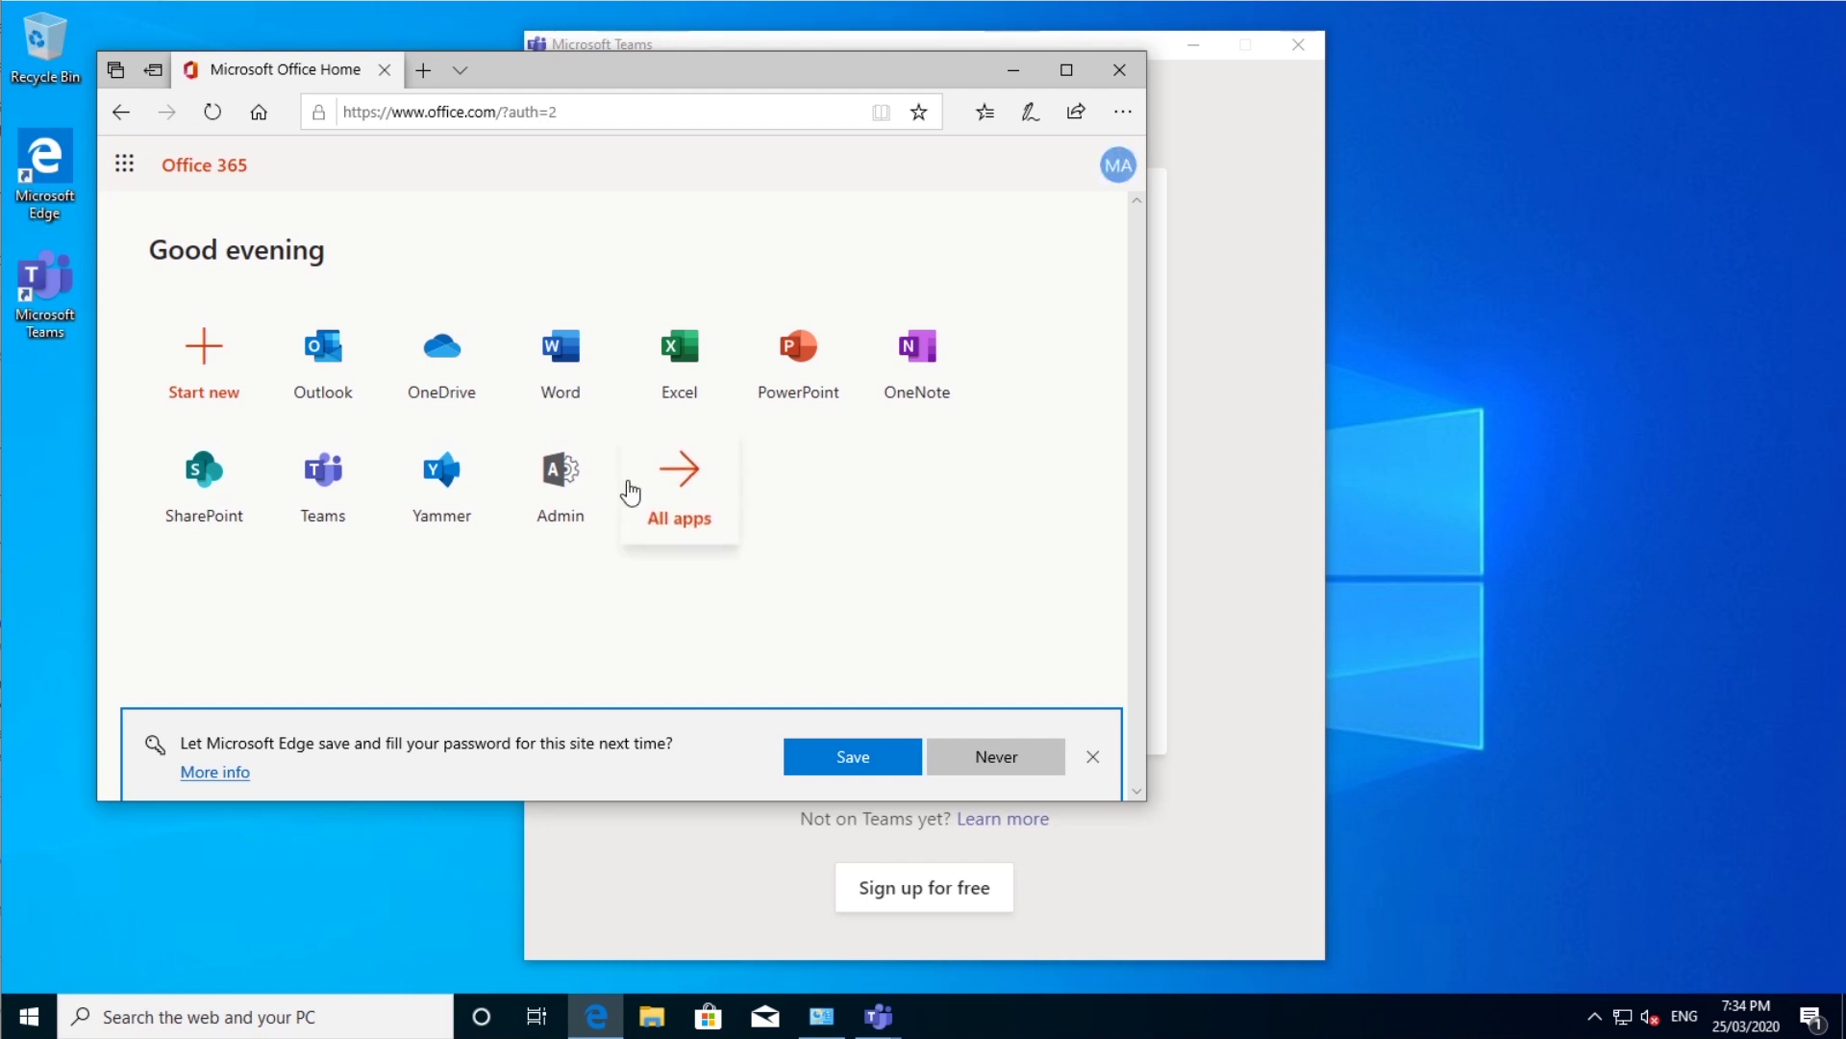
# Step: Open Teams from the Office home page using the web app, and request the desktop app download there
pyautogui.click(327, 483)
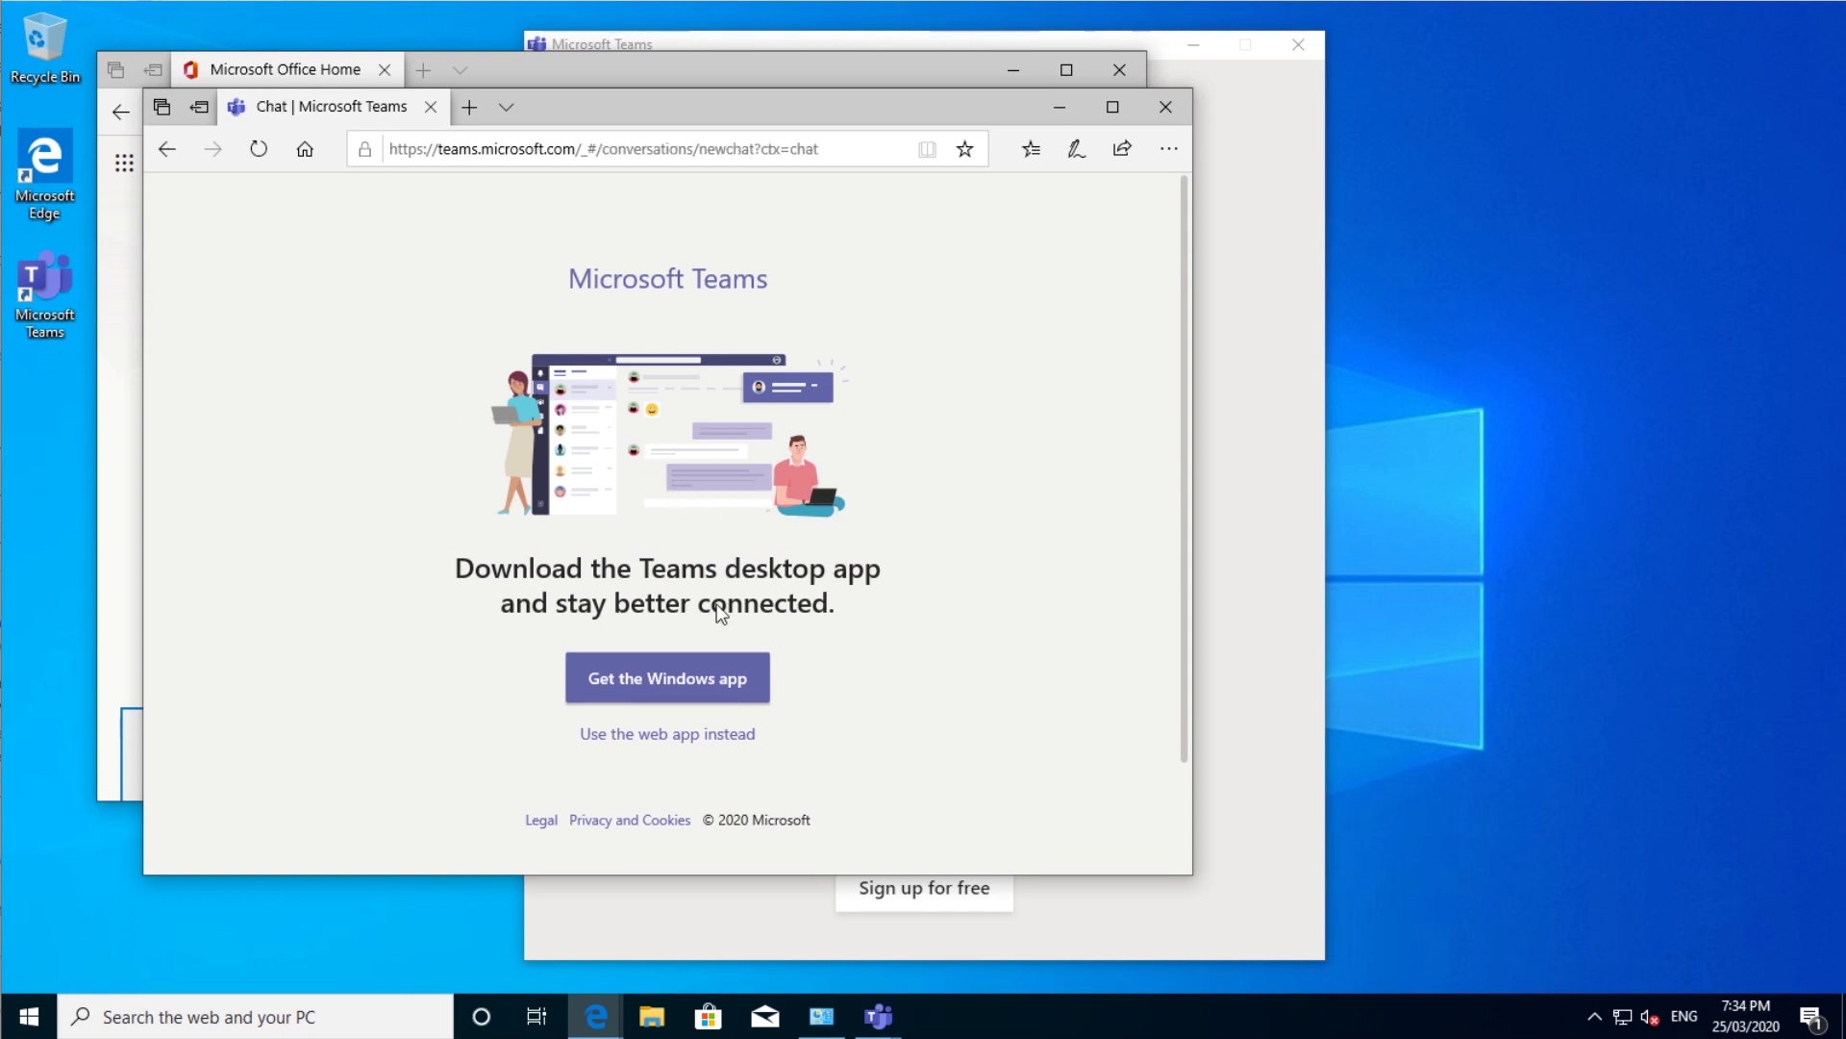
pyautogui.click(666, 735)
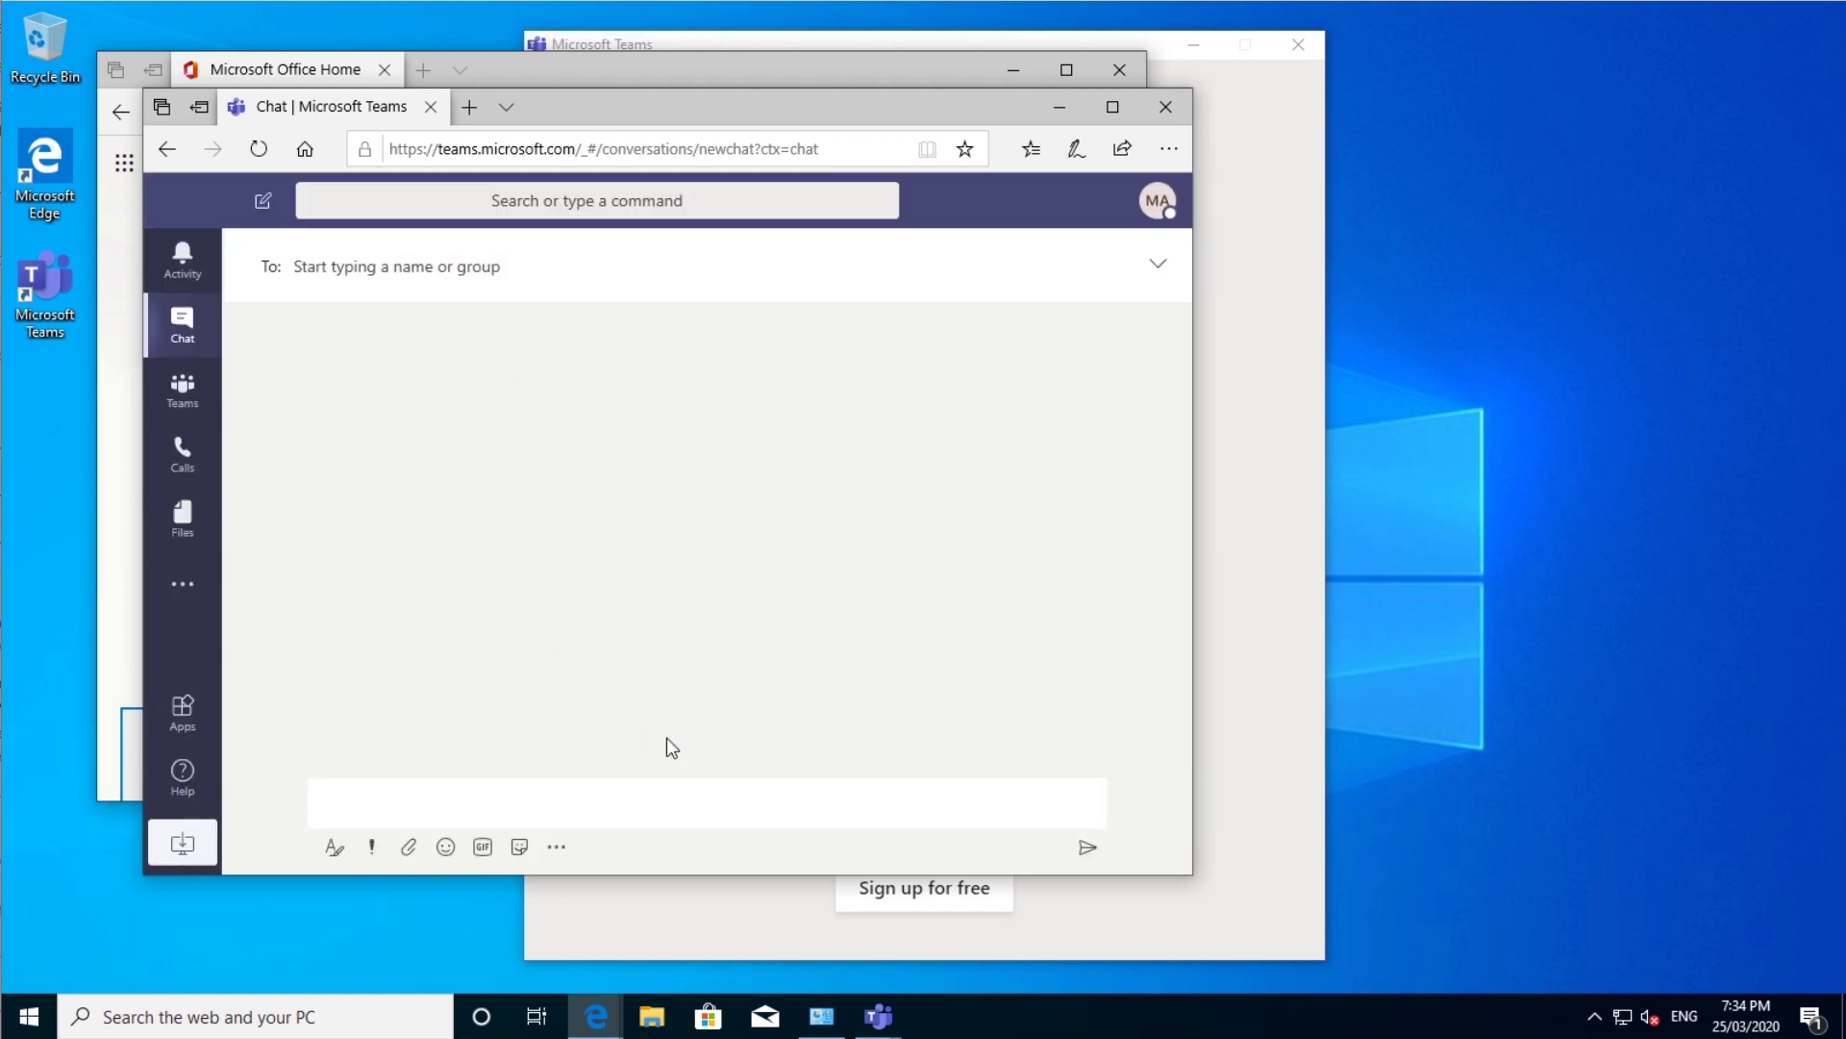
pyautogui.click(183, 846)
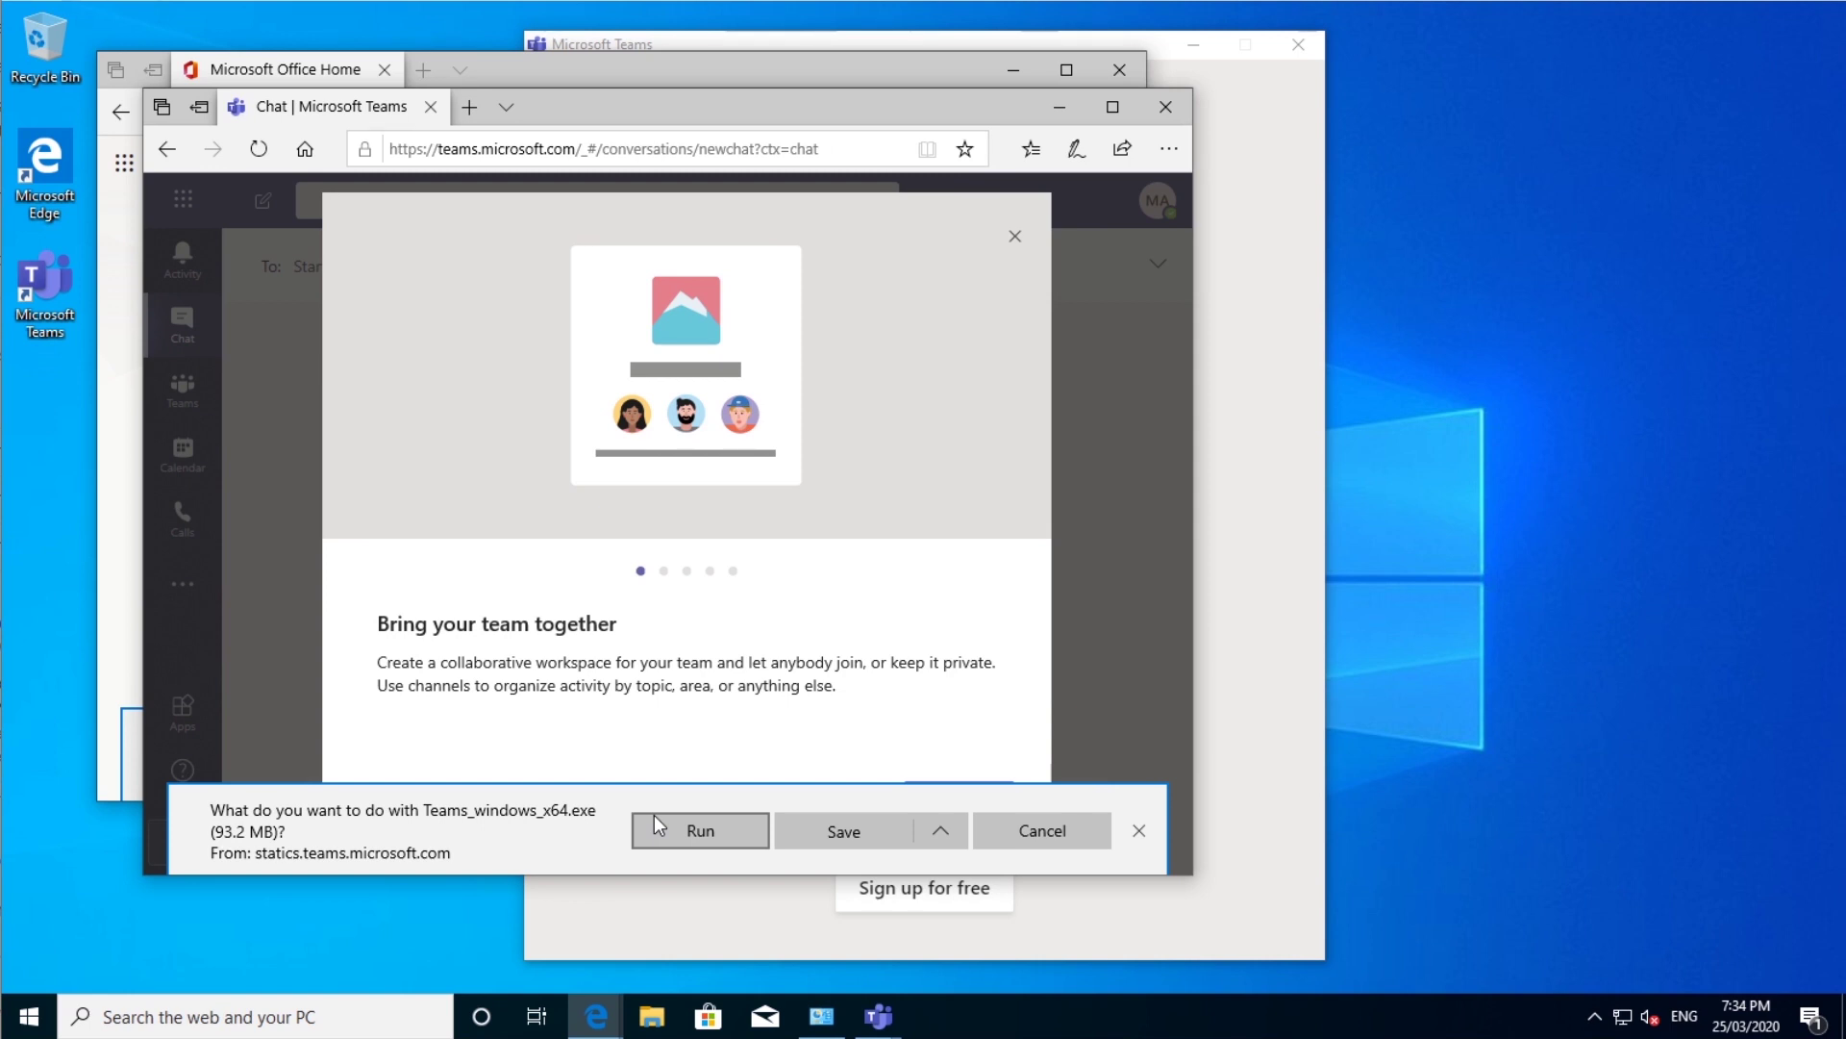
# Step: Move the Teams desktop window beside the browser and sign in with the account's e-mail address and password
pyautogui.click(1266, 494)
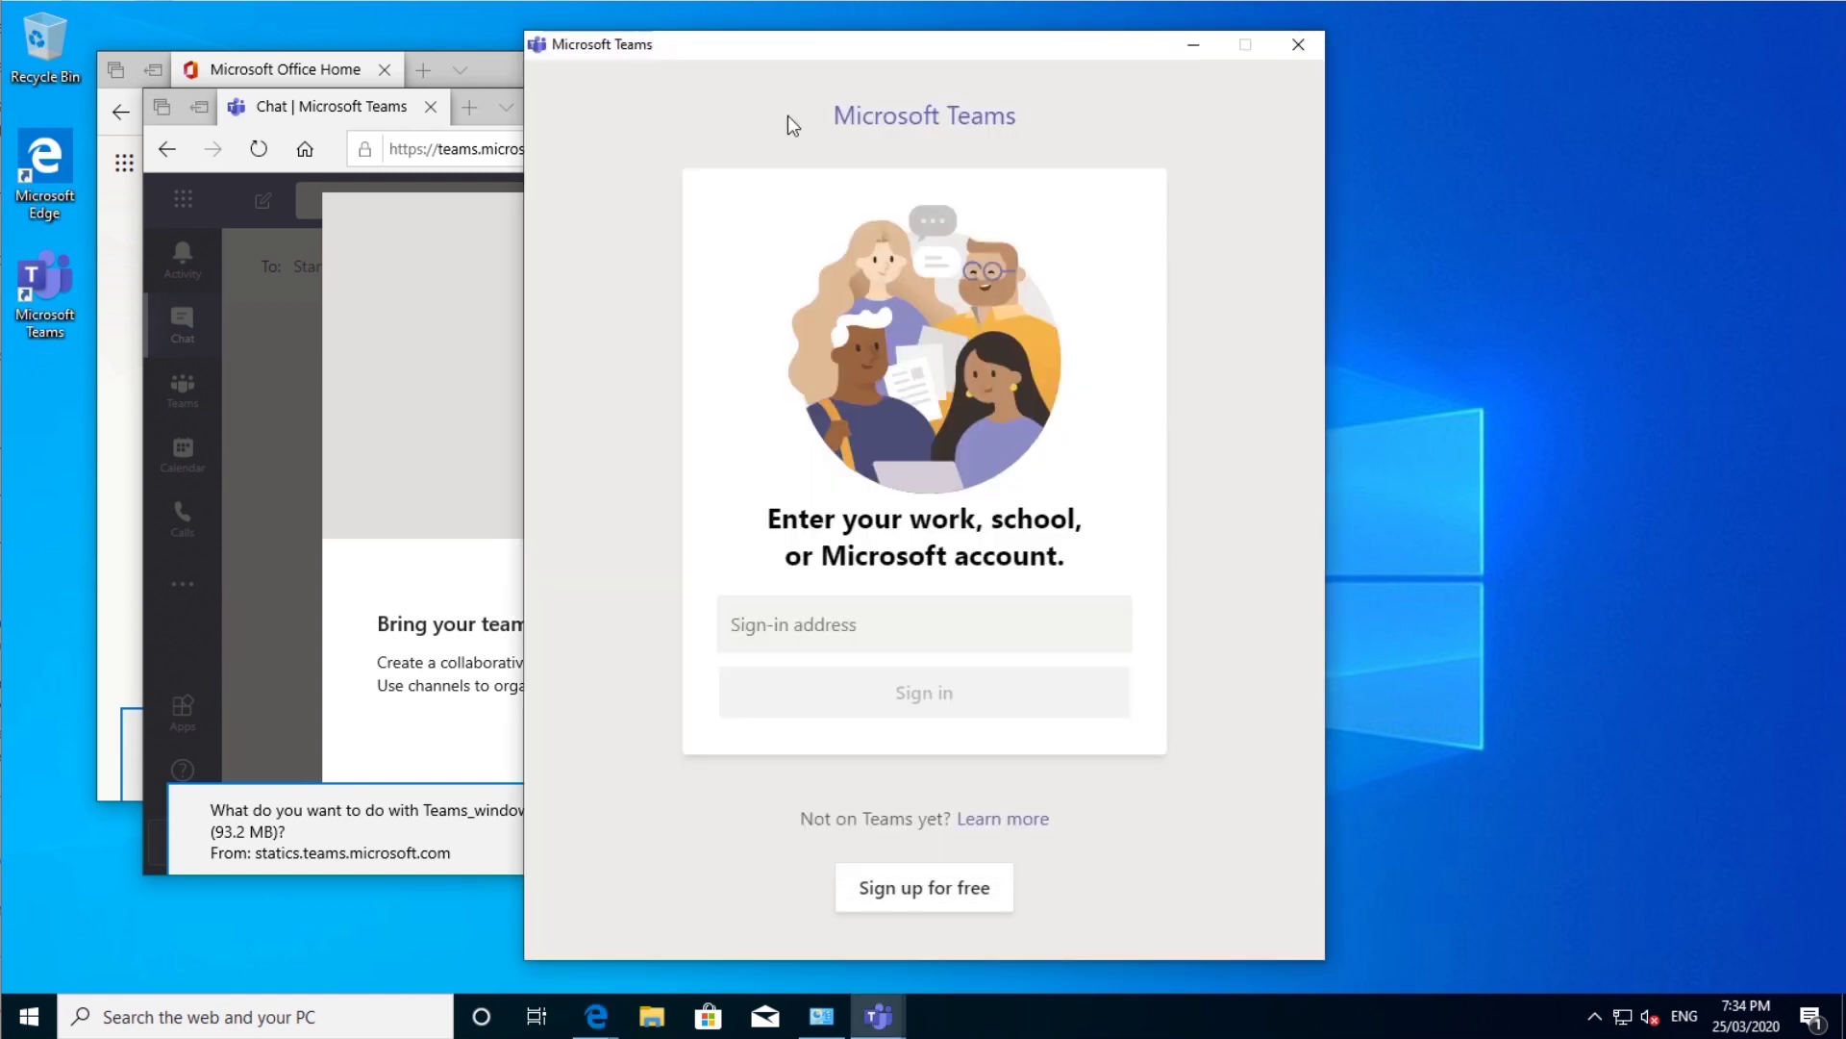
pyautogui.moveTo(752, 46); pyautogui.dragTo(1158, 54)
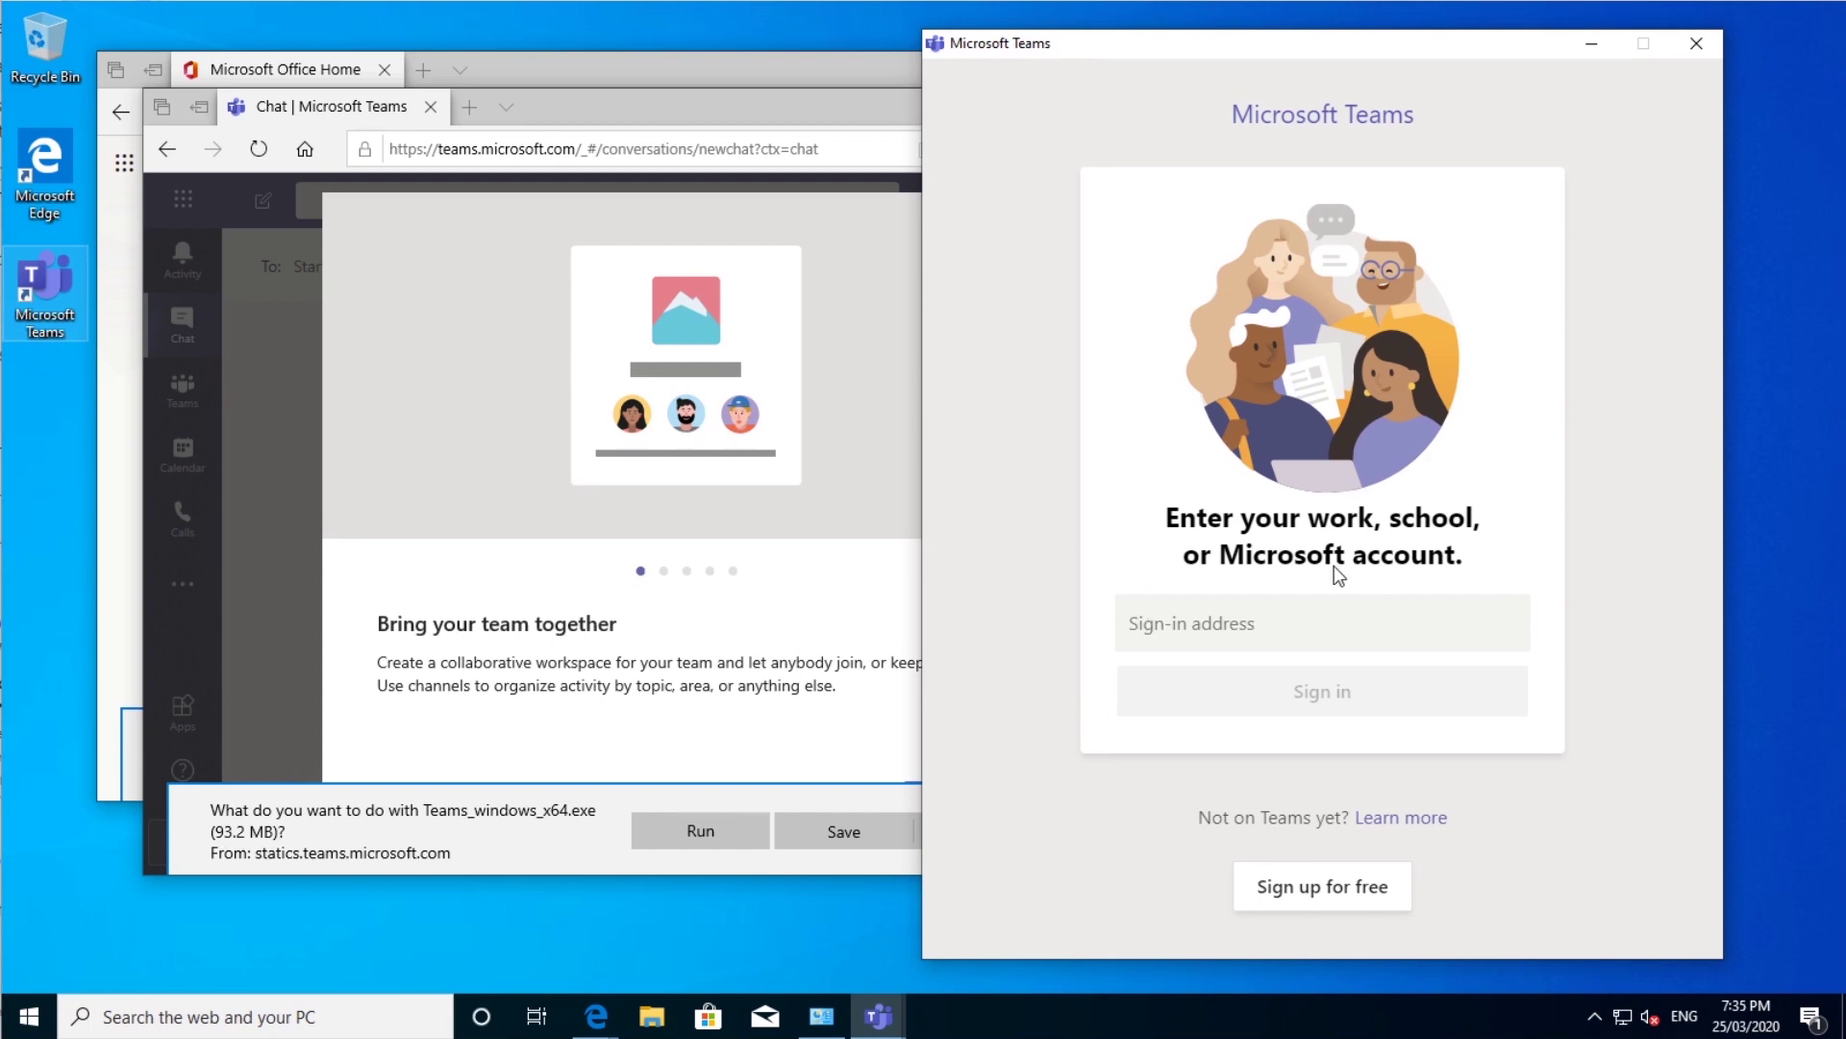
pyautogui.click(1246, 623)
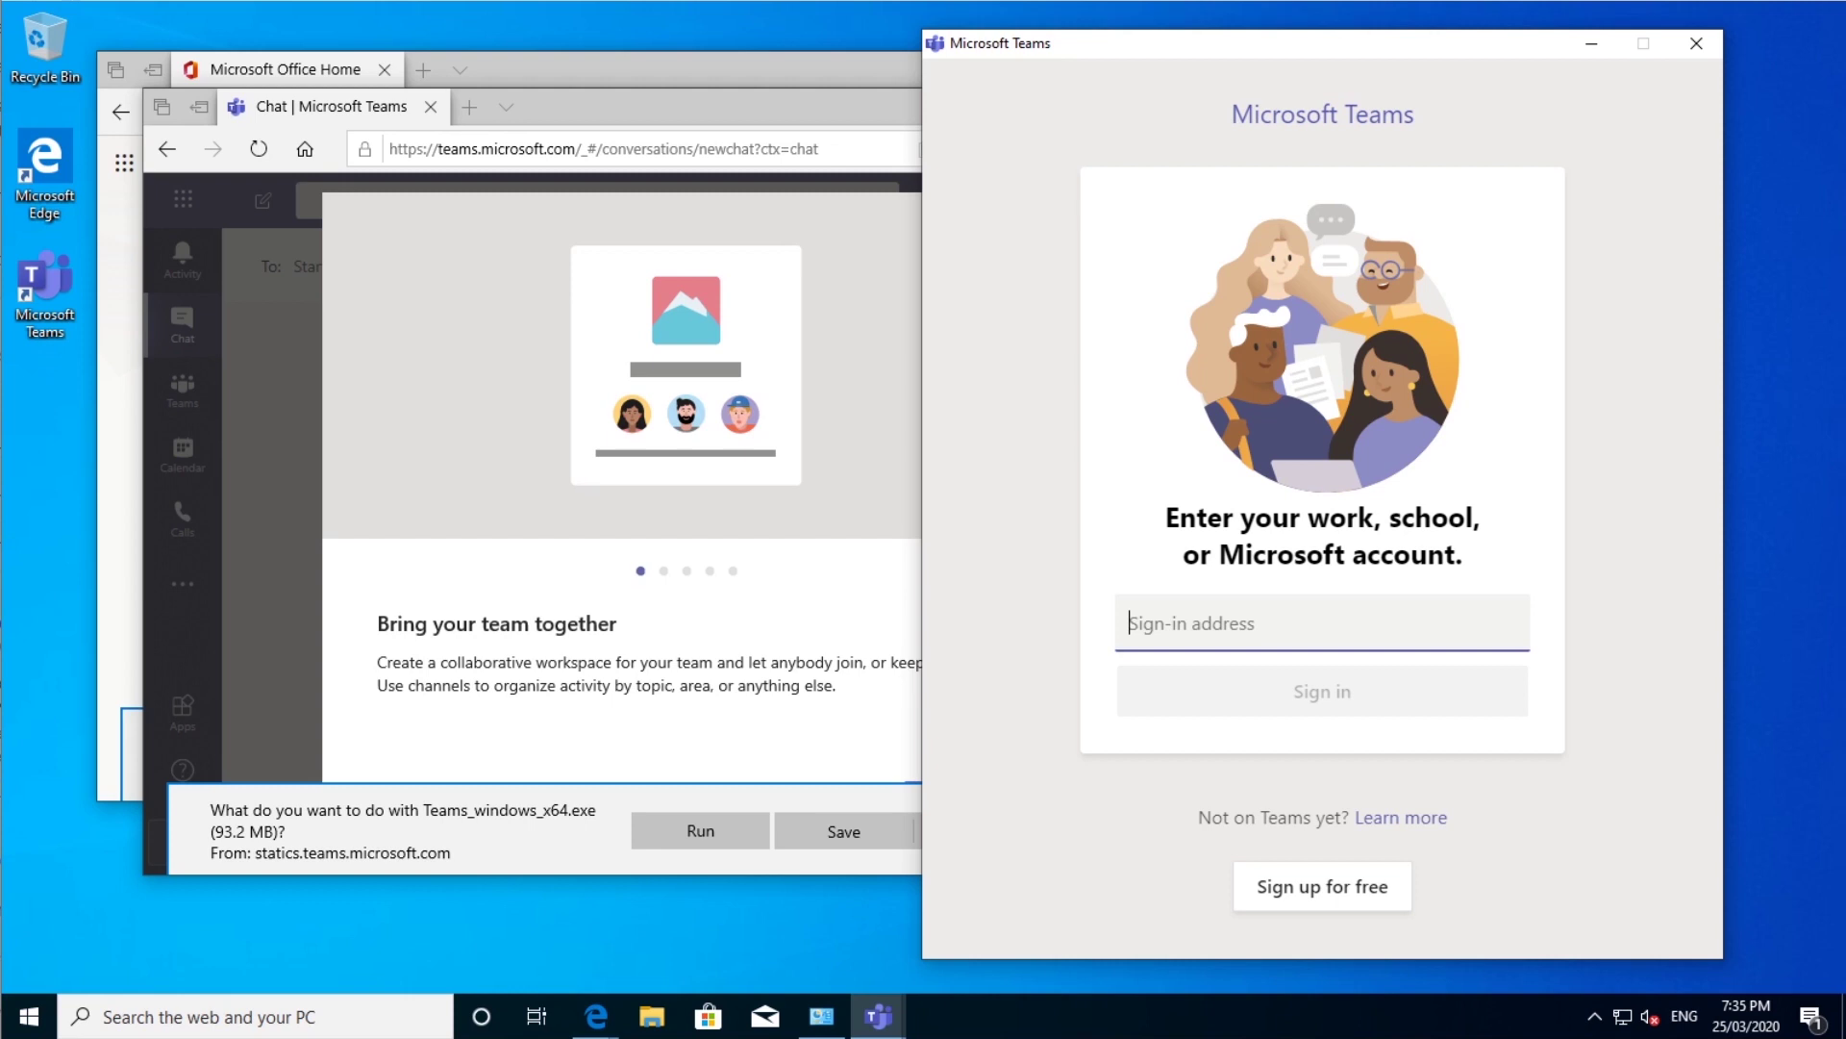
pyautogui.moveTo(320, 12)
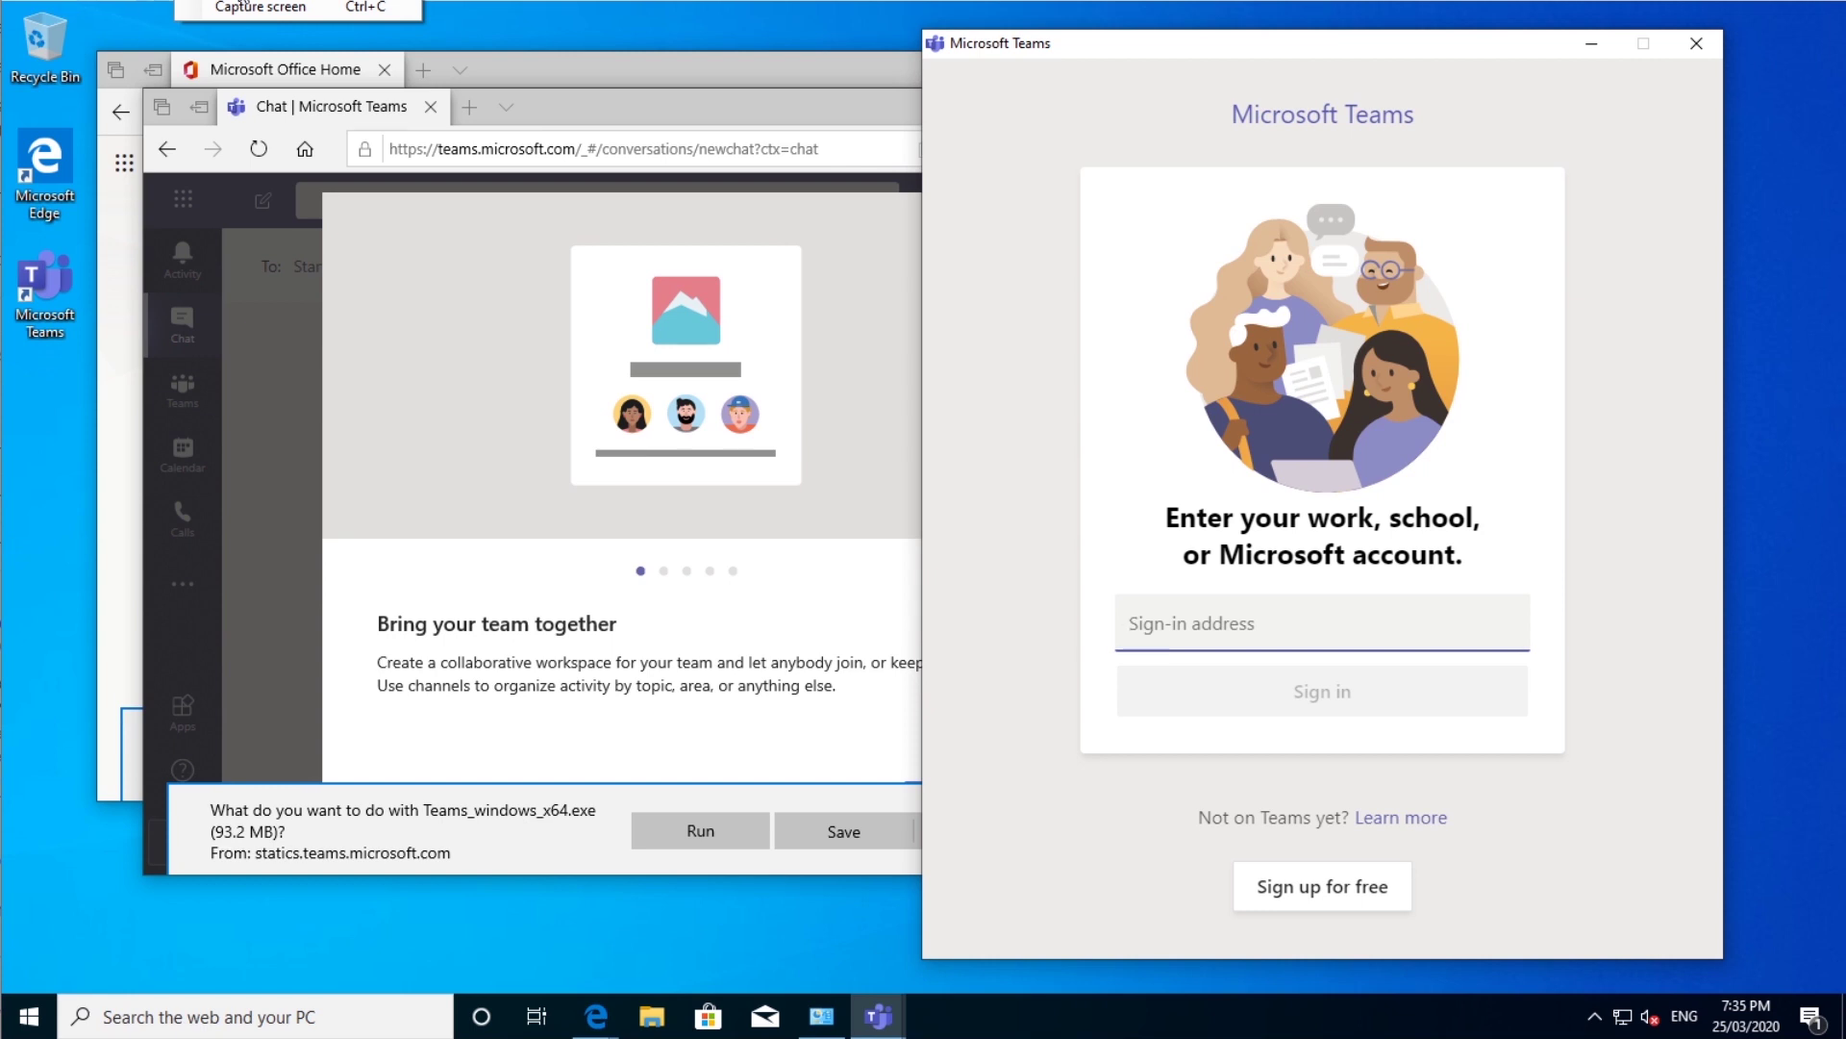
pyautogui.hotkey('ctrl', 'v')
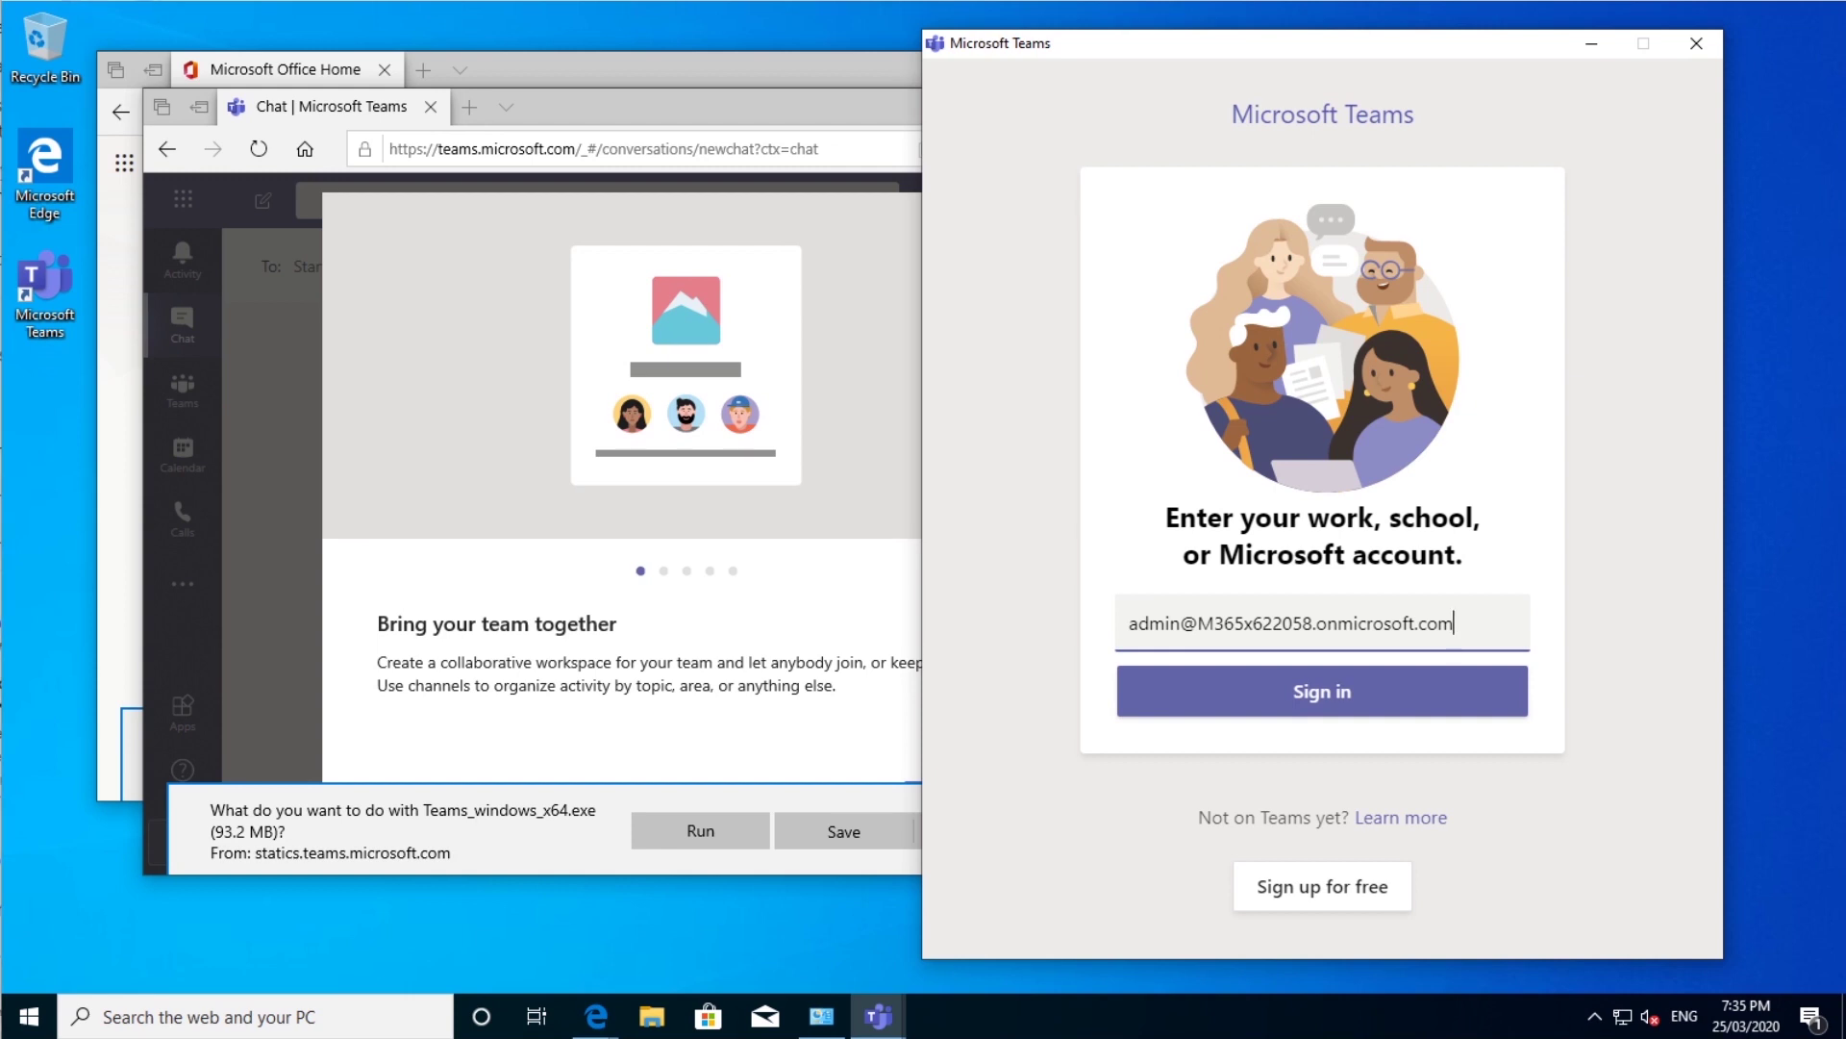
pyautogui.click(1349, 681)
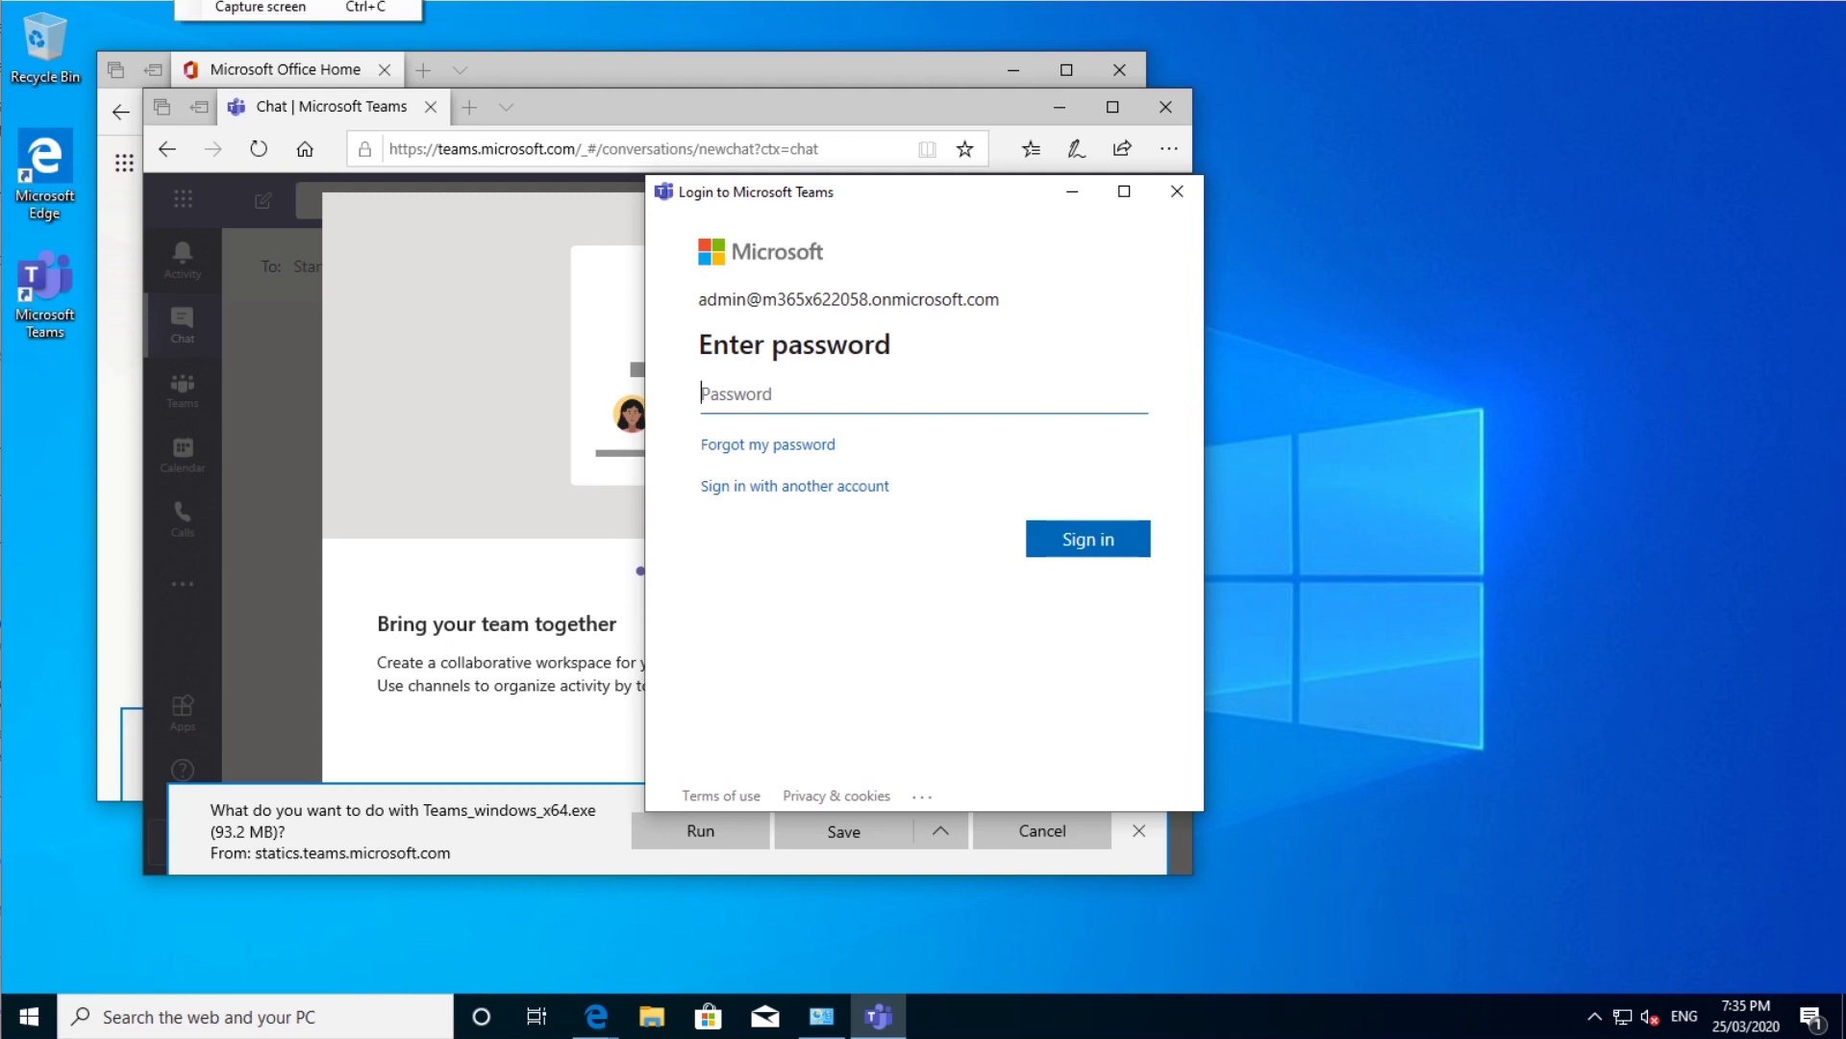
pyautogui.hotkey('ctrl', 'v')
pyautogui.click(1111, 541)
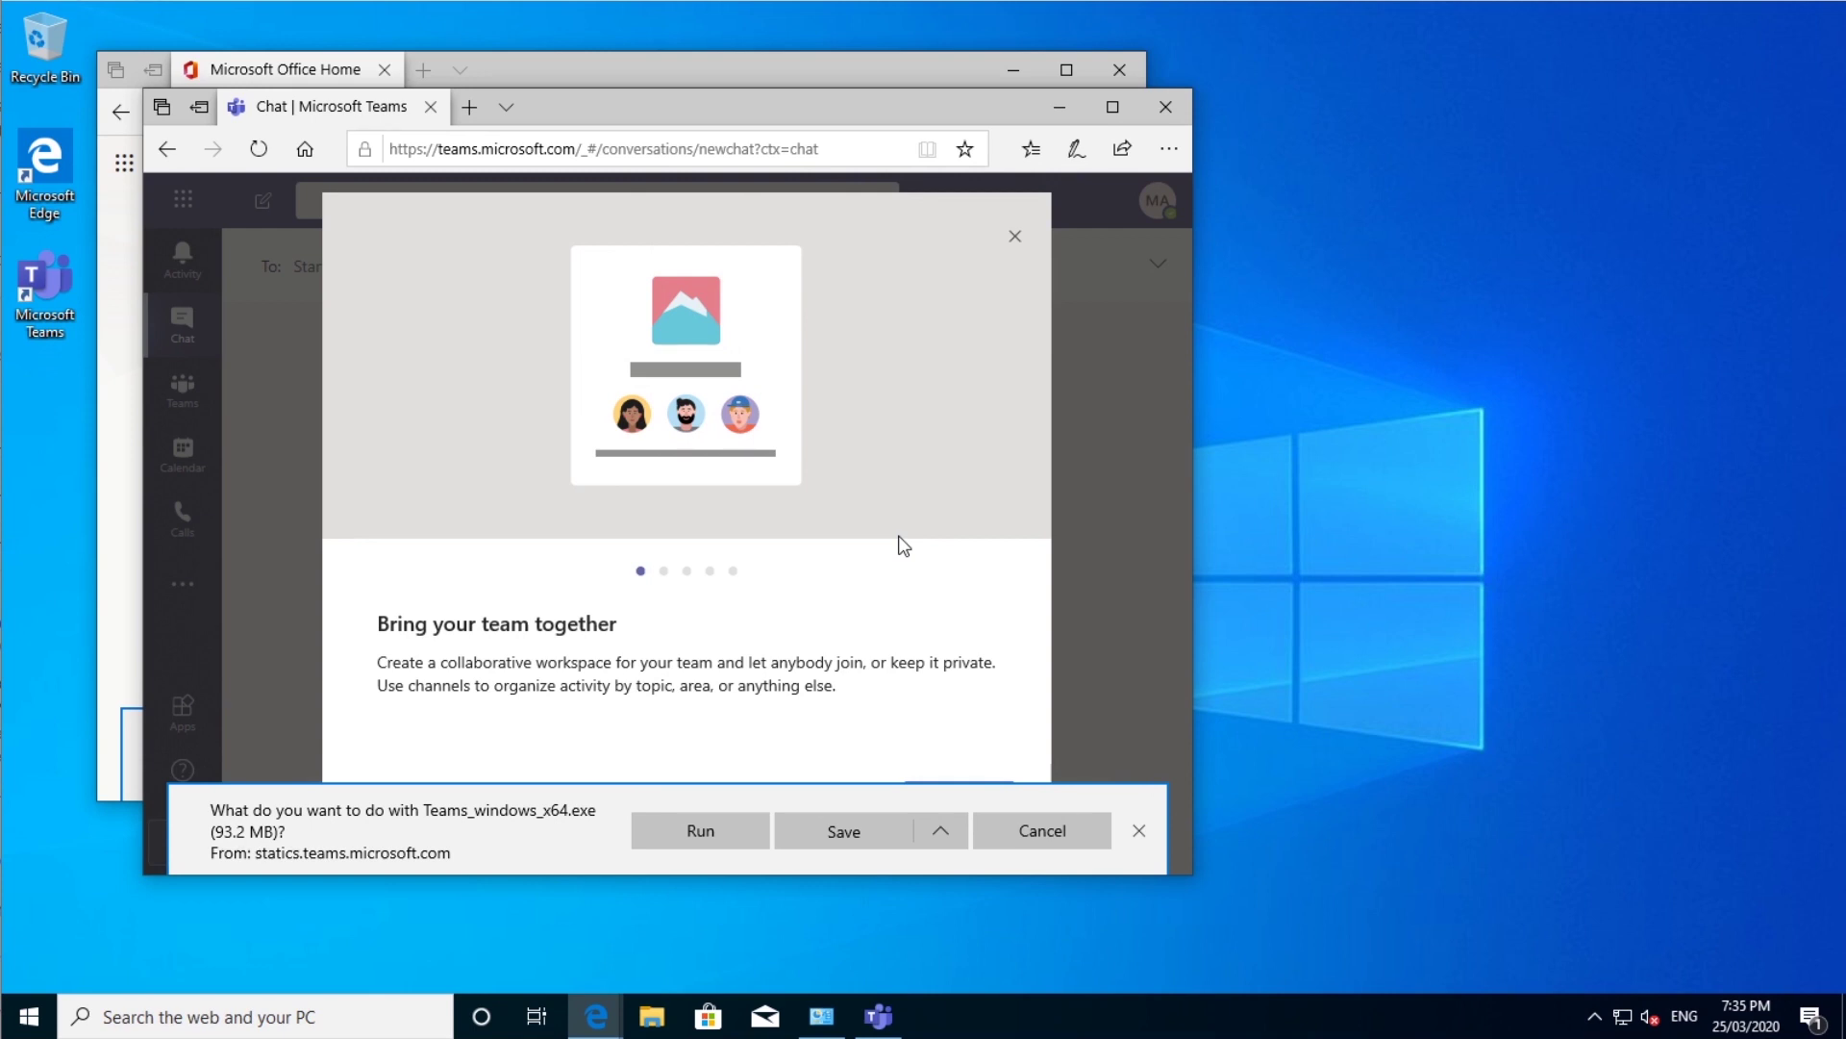
# Step: Bring the loading Teams desktop app to the front and minimize both Edge windows
pyautogui.click(879, 1015)
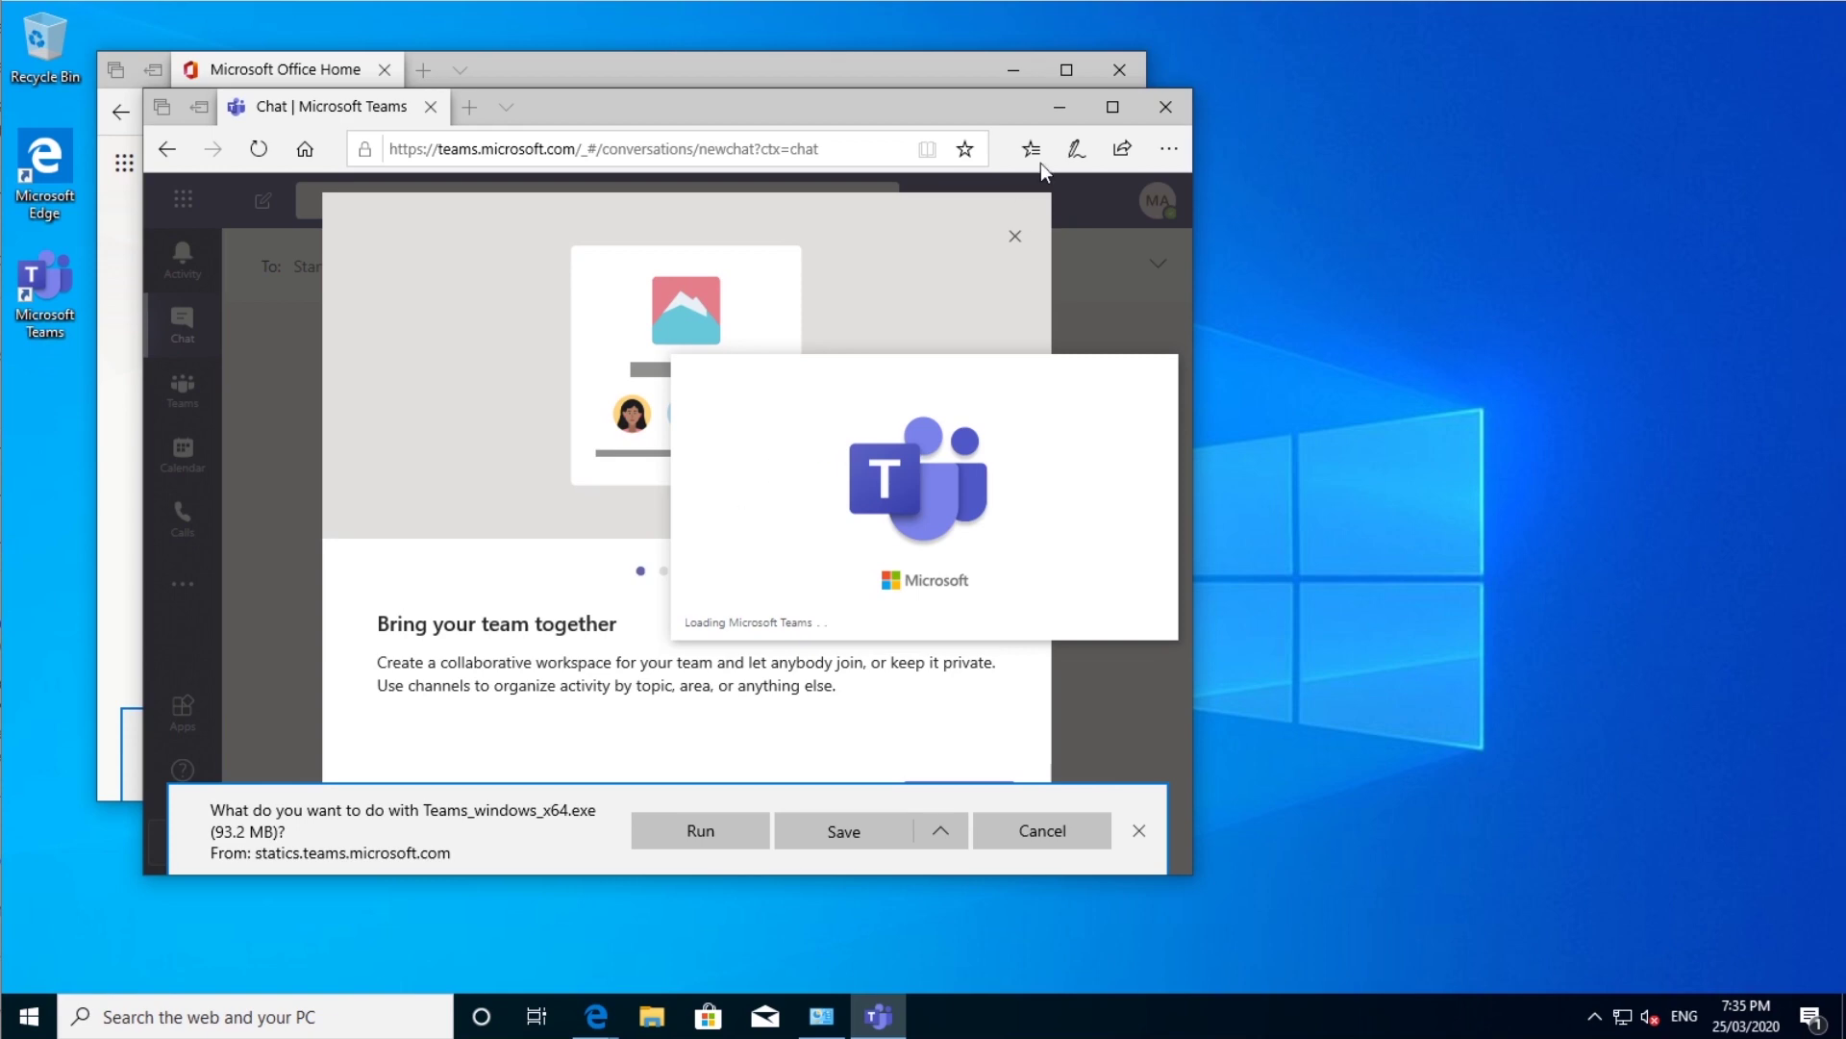
pyautogui.click(1040, 102)
pyautogui.click(1017, 70)
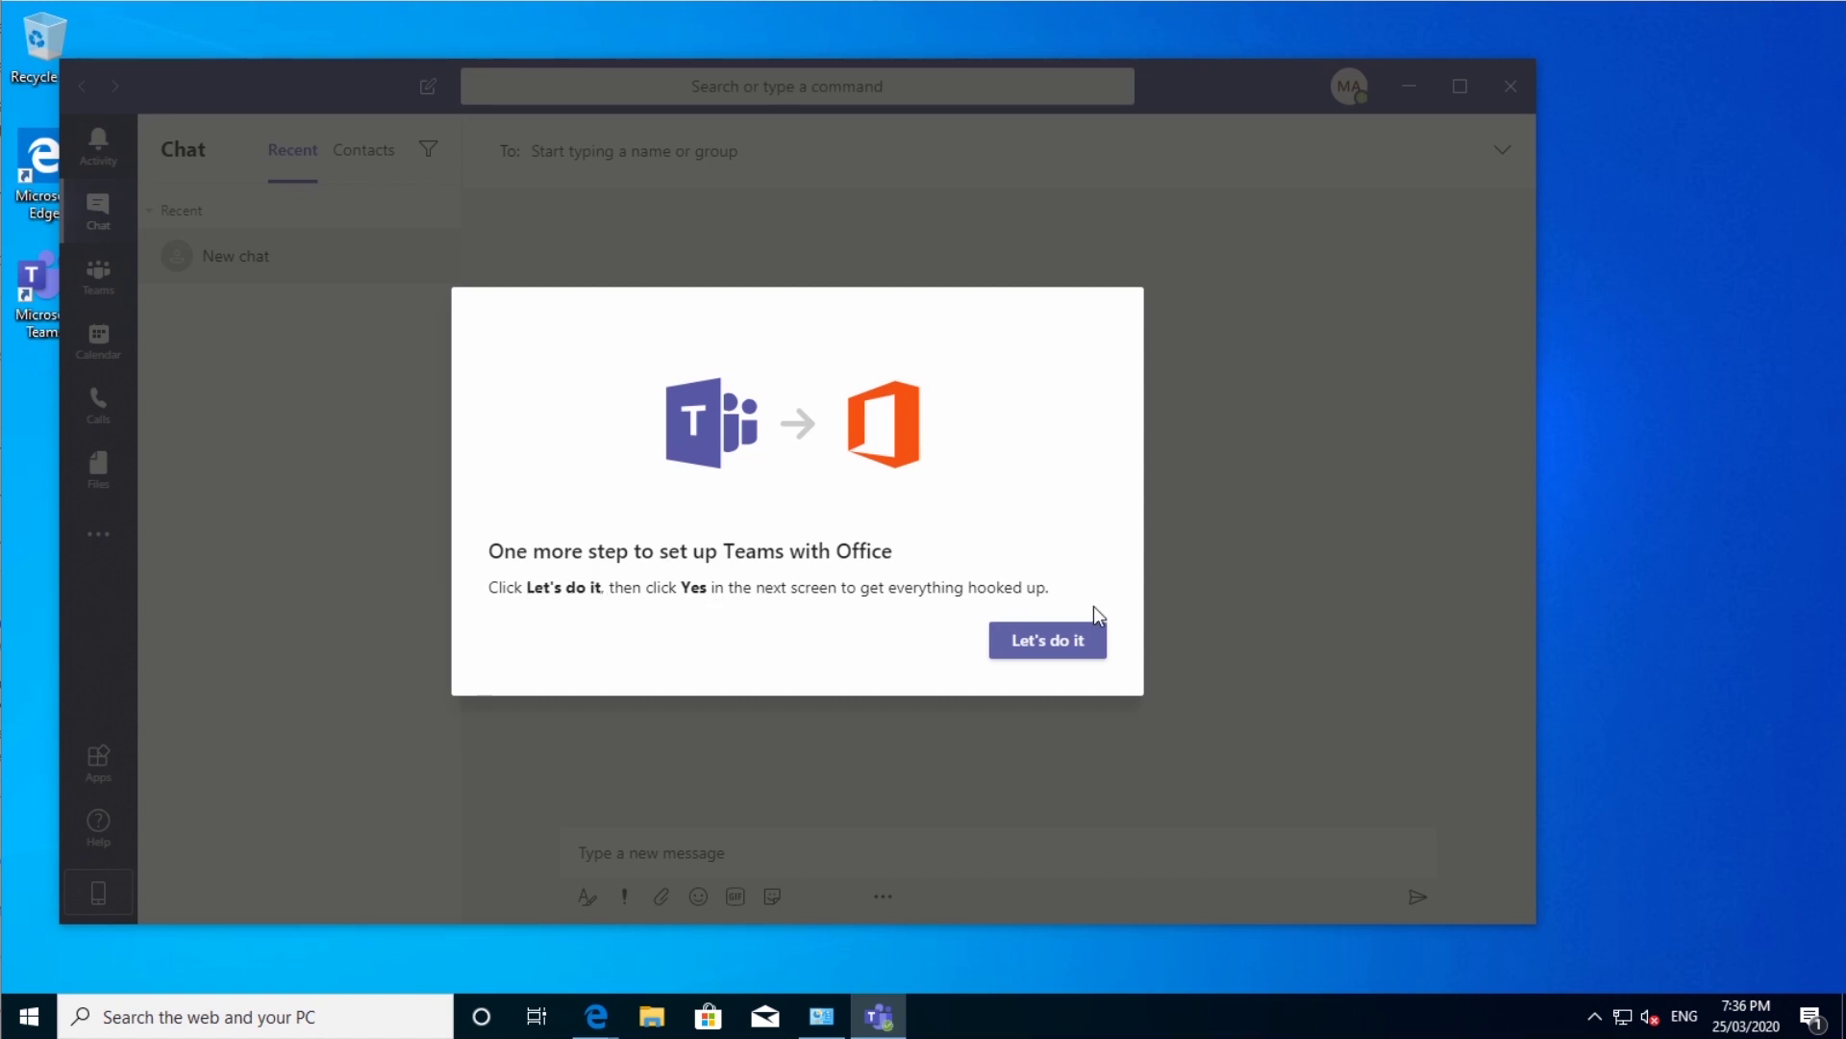
# Step: Set up Teams with Office and go through the welcome tour up to its last page, reviewing the chat and meetings pages
pyautogui.click(1054, 640)
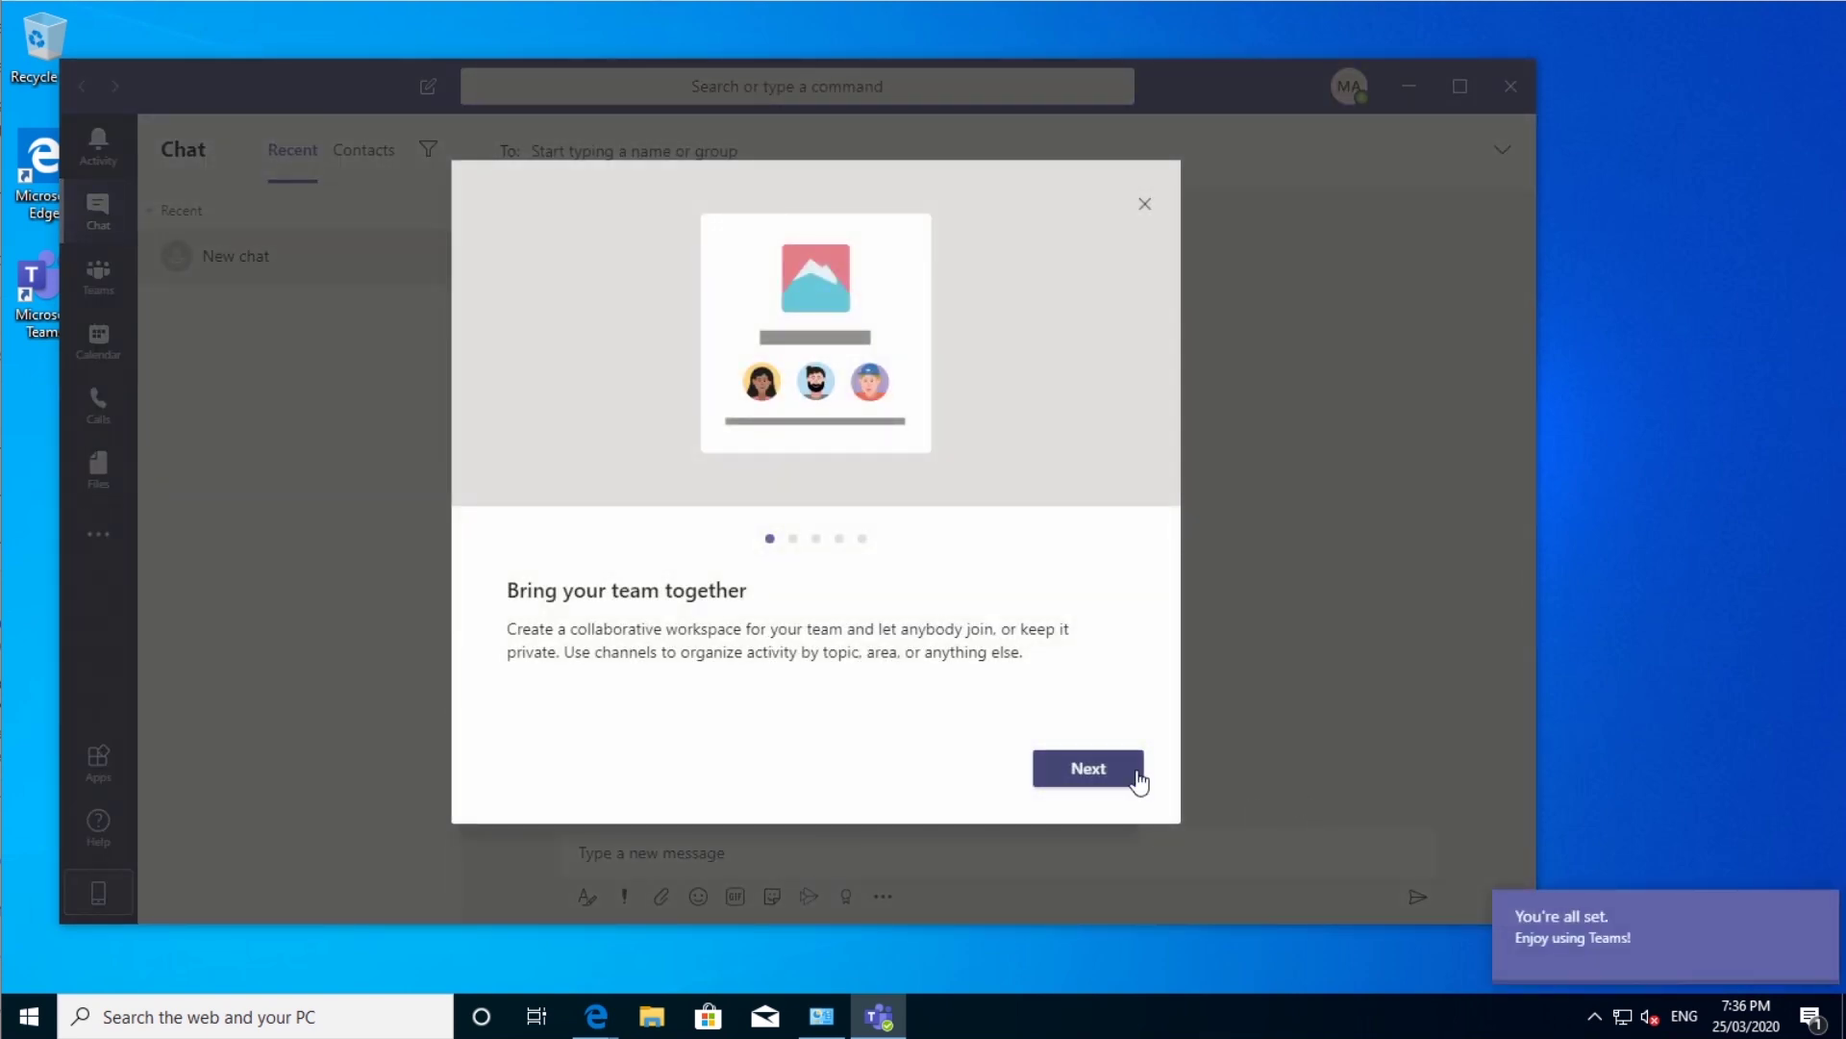
pyautogui.click(1133, 774)
pyautogui.click(1135, 779)
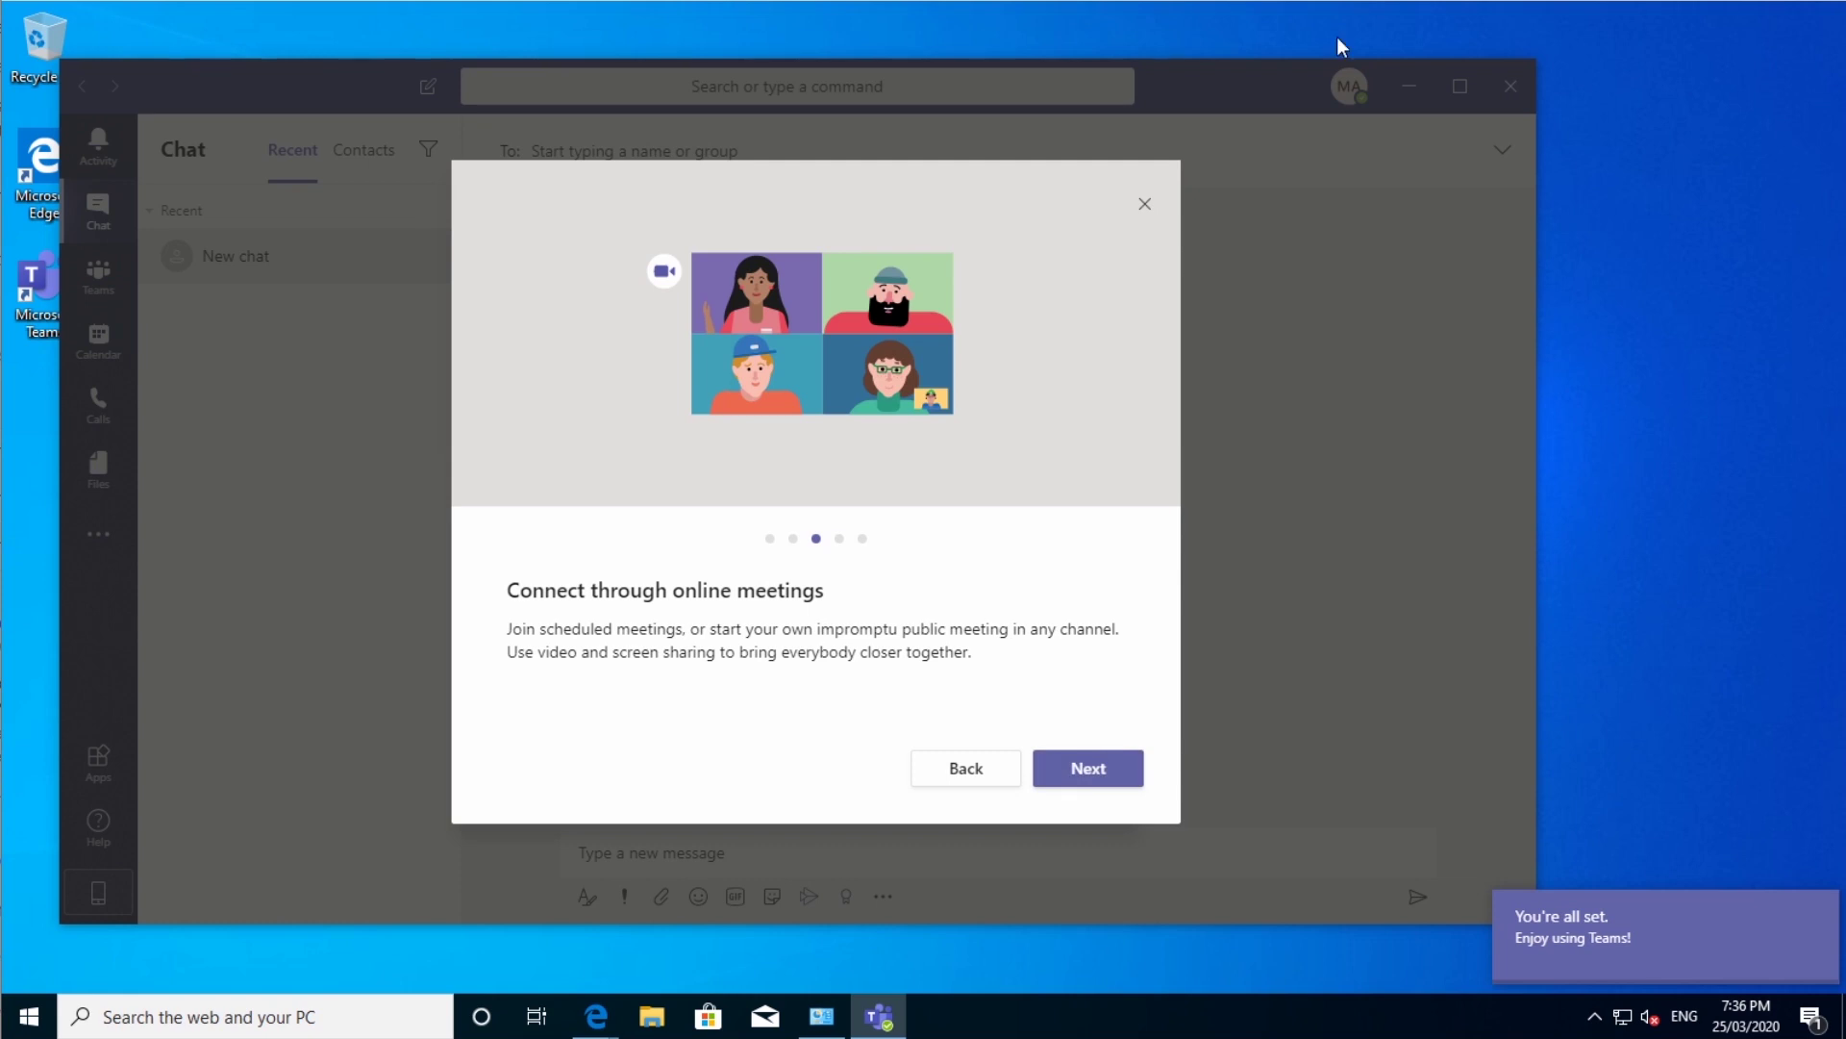
pyautogui.click(941, 781)
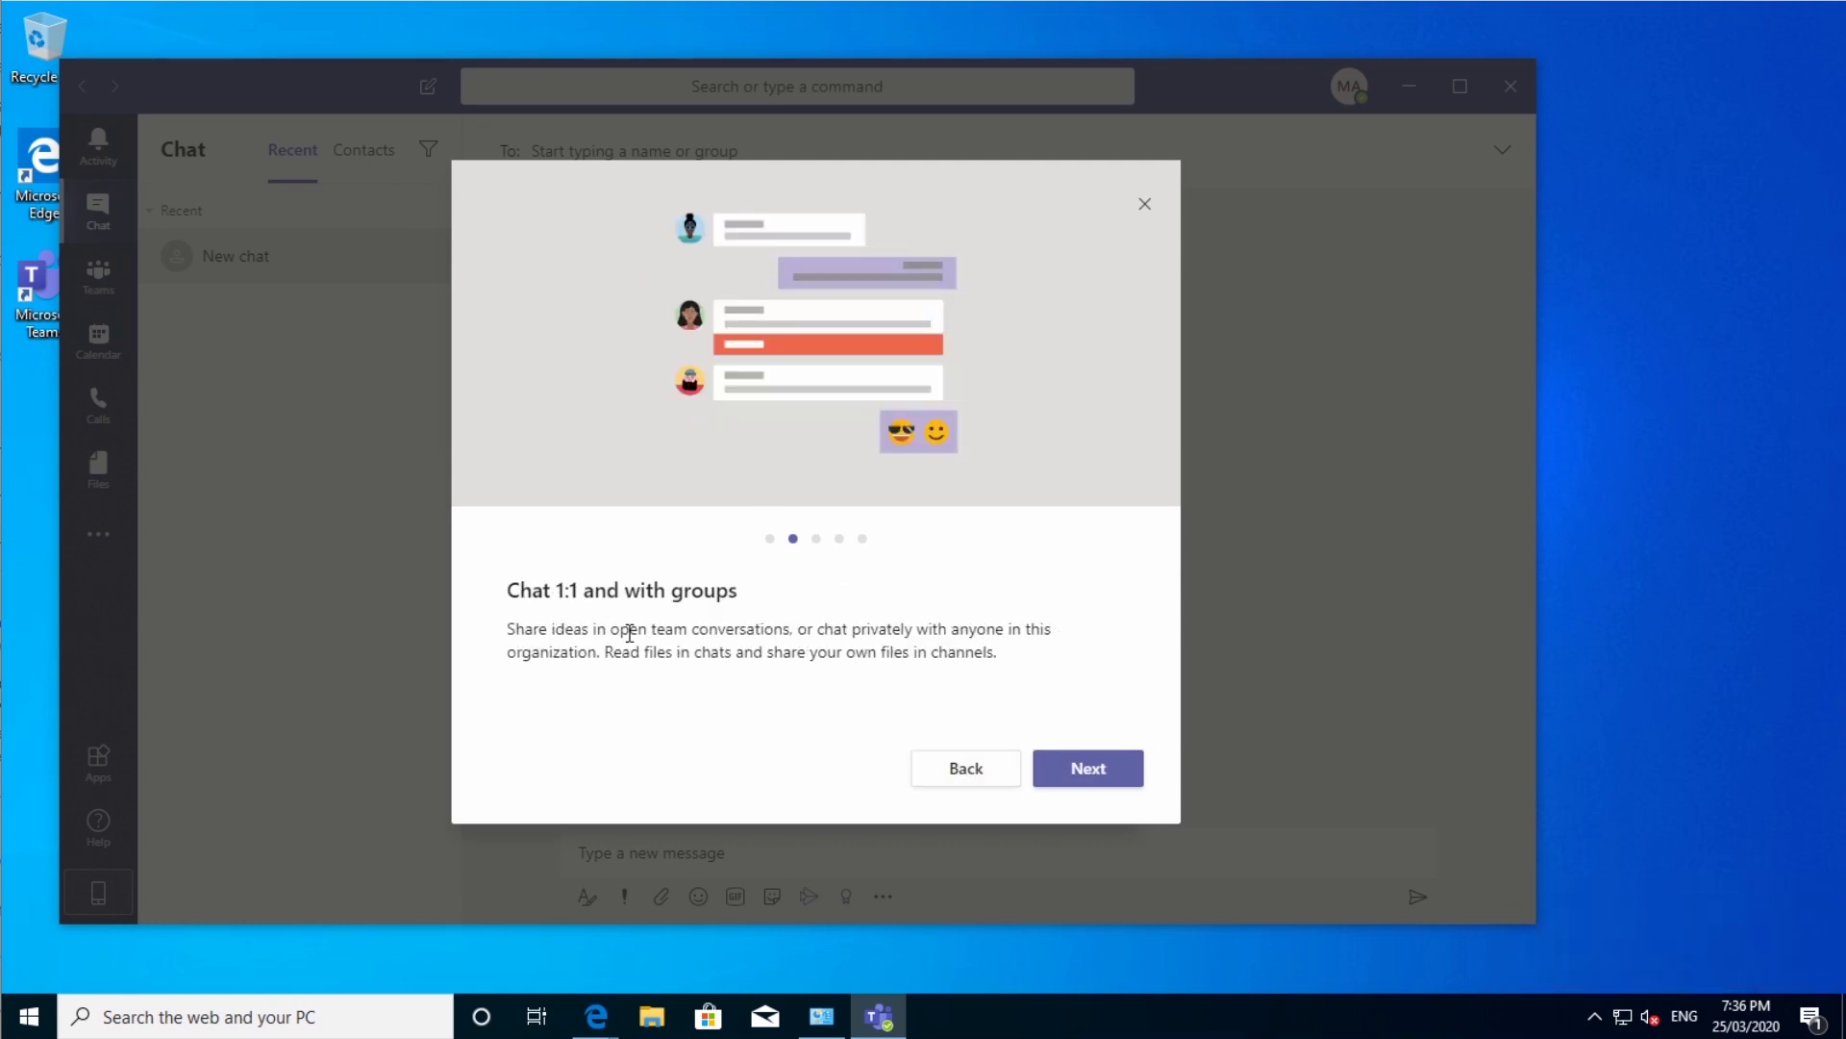
pyautogui.click(1038, 767)
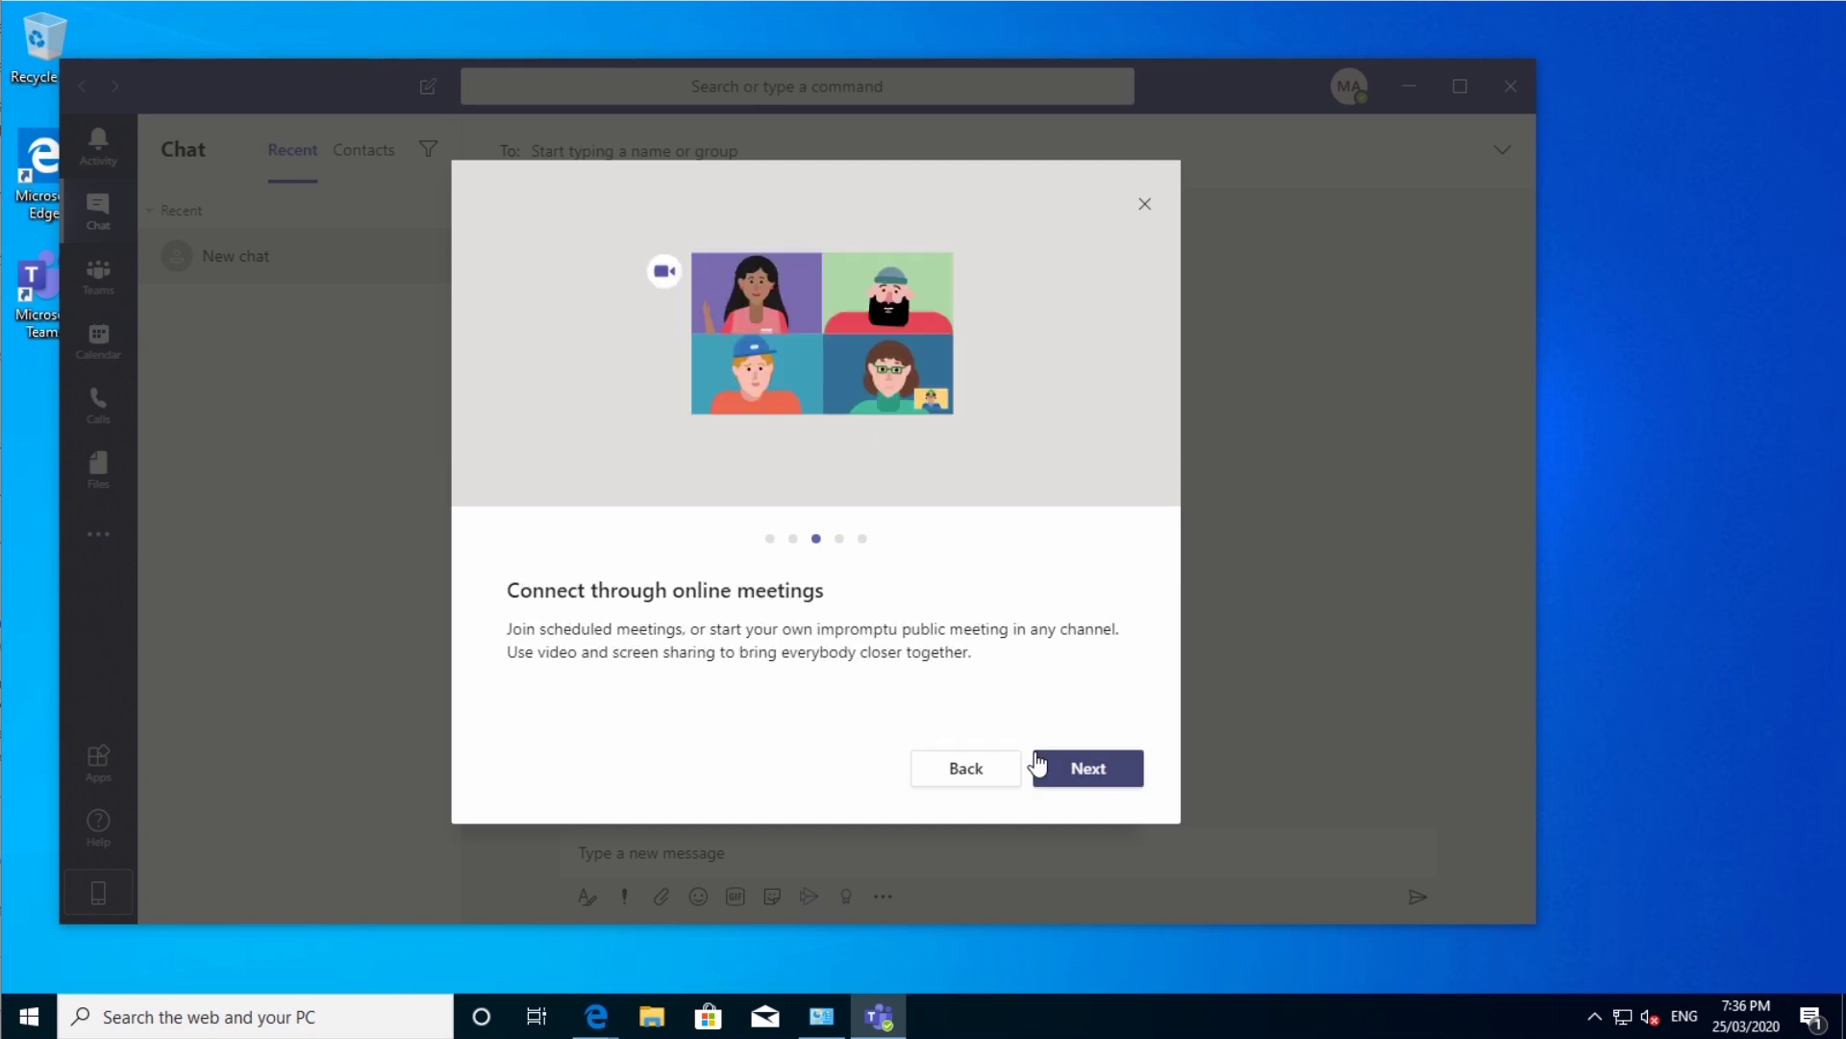
pyautogui.click(1088, 766)
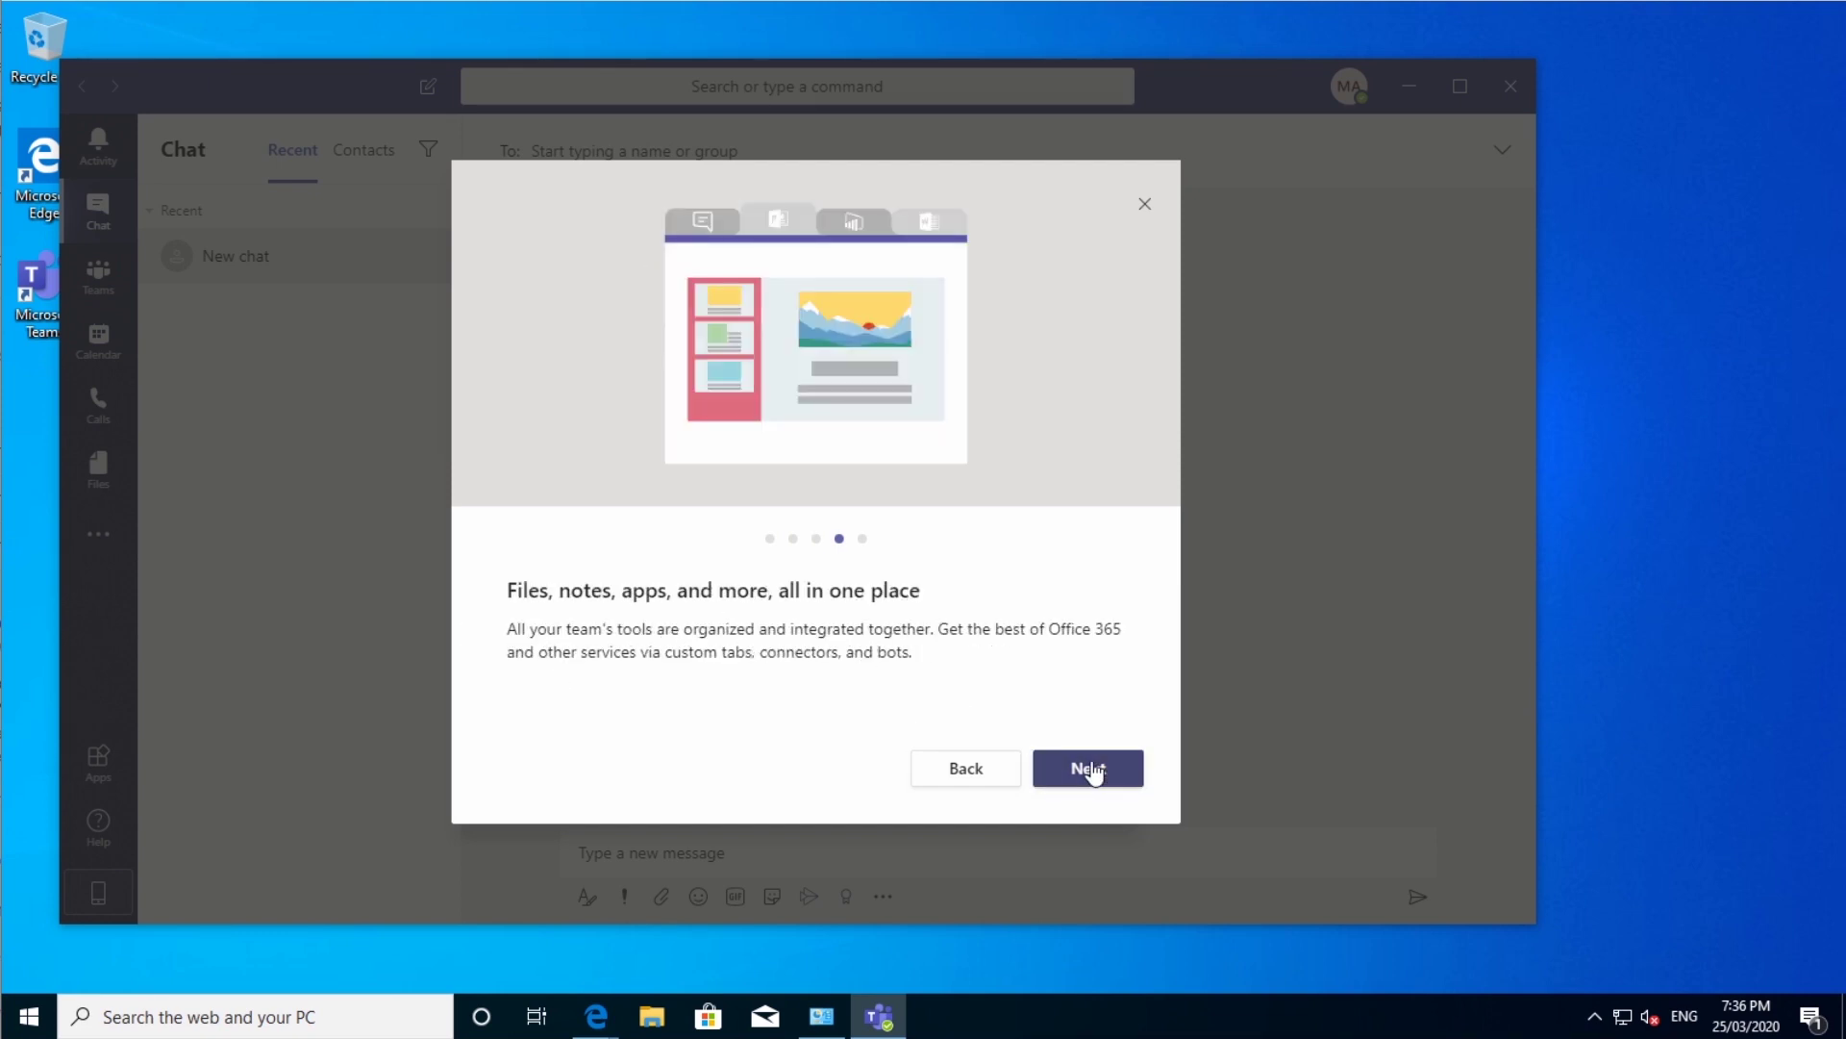
pyautogui.moveTo(528, 590); pyautogui.dragTo(796, 589)
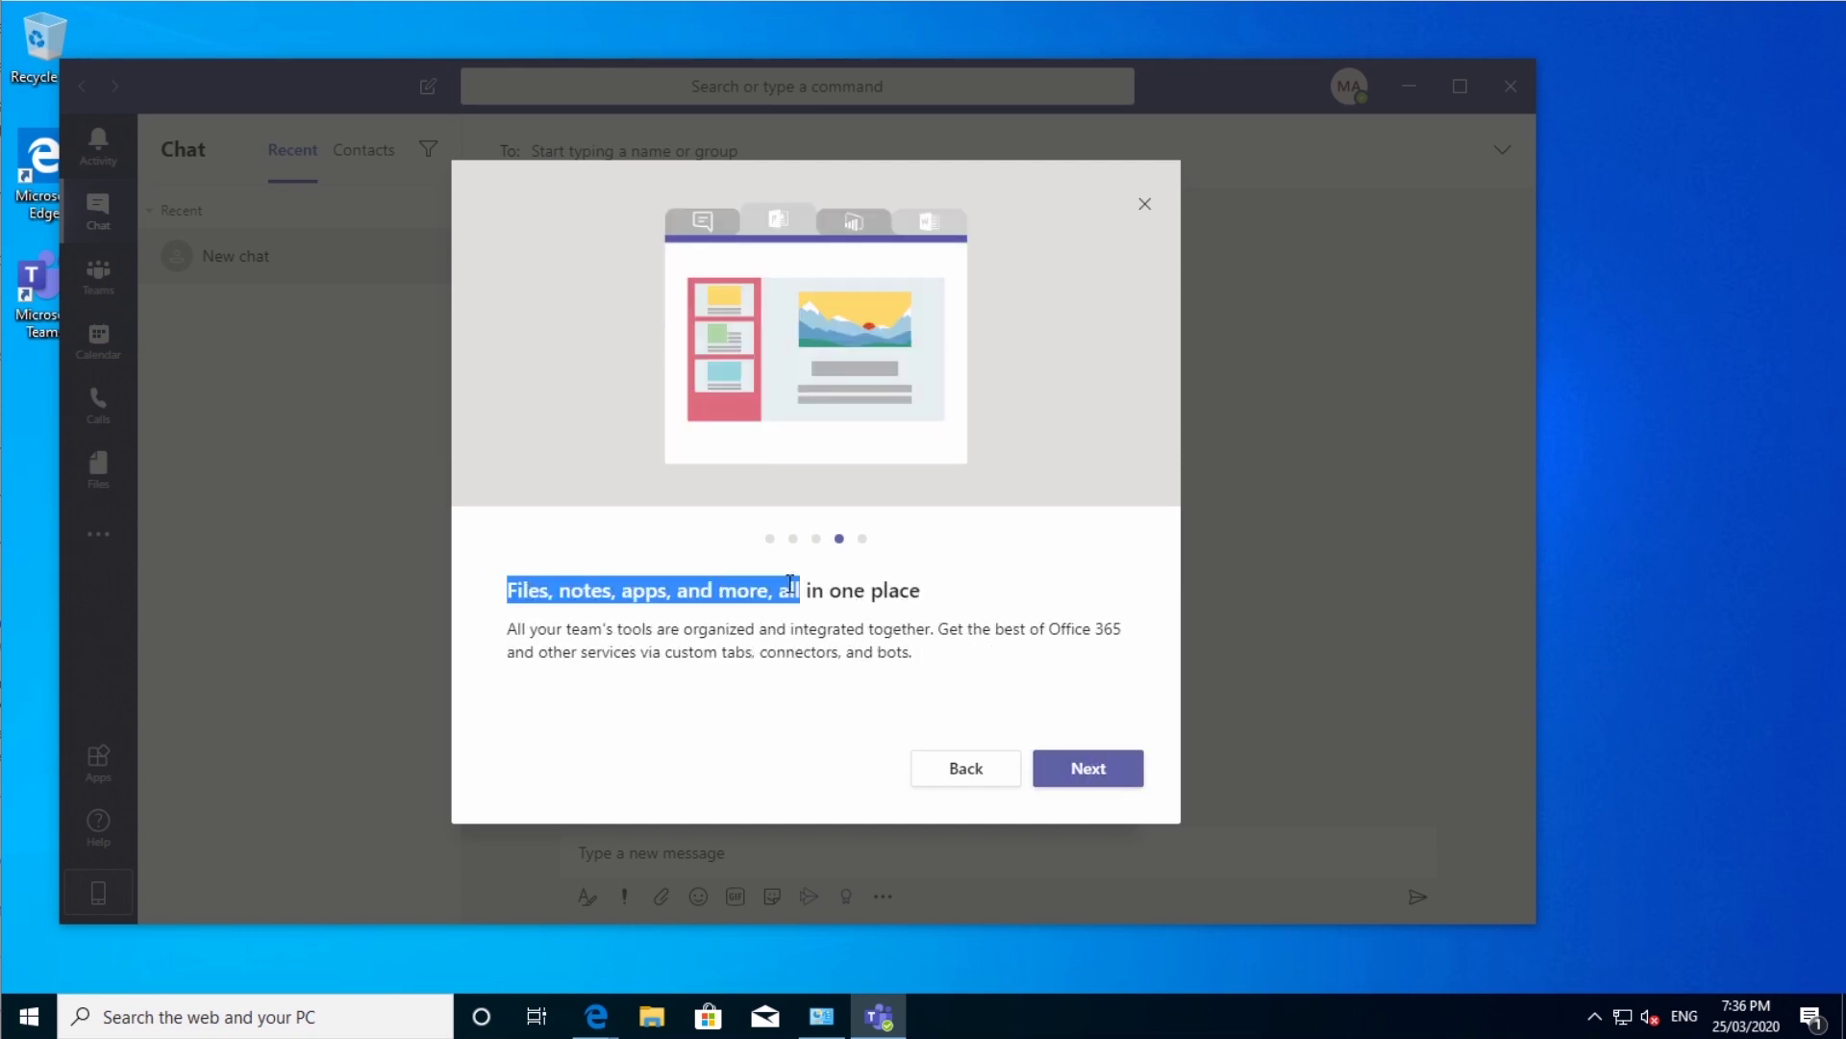
pyautogui.click(1141, 773)
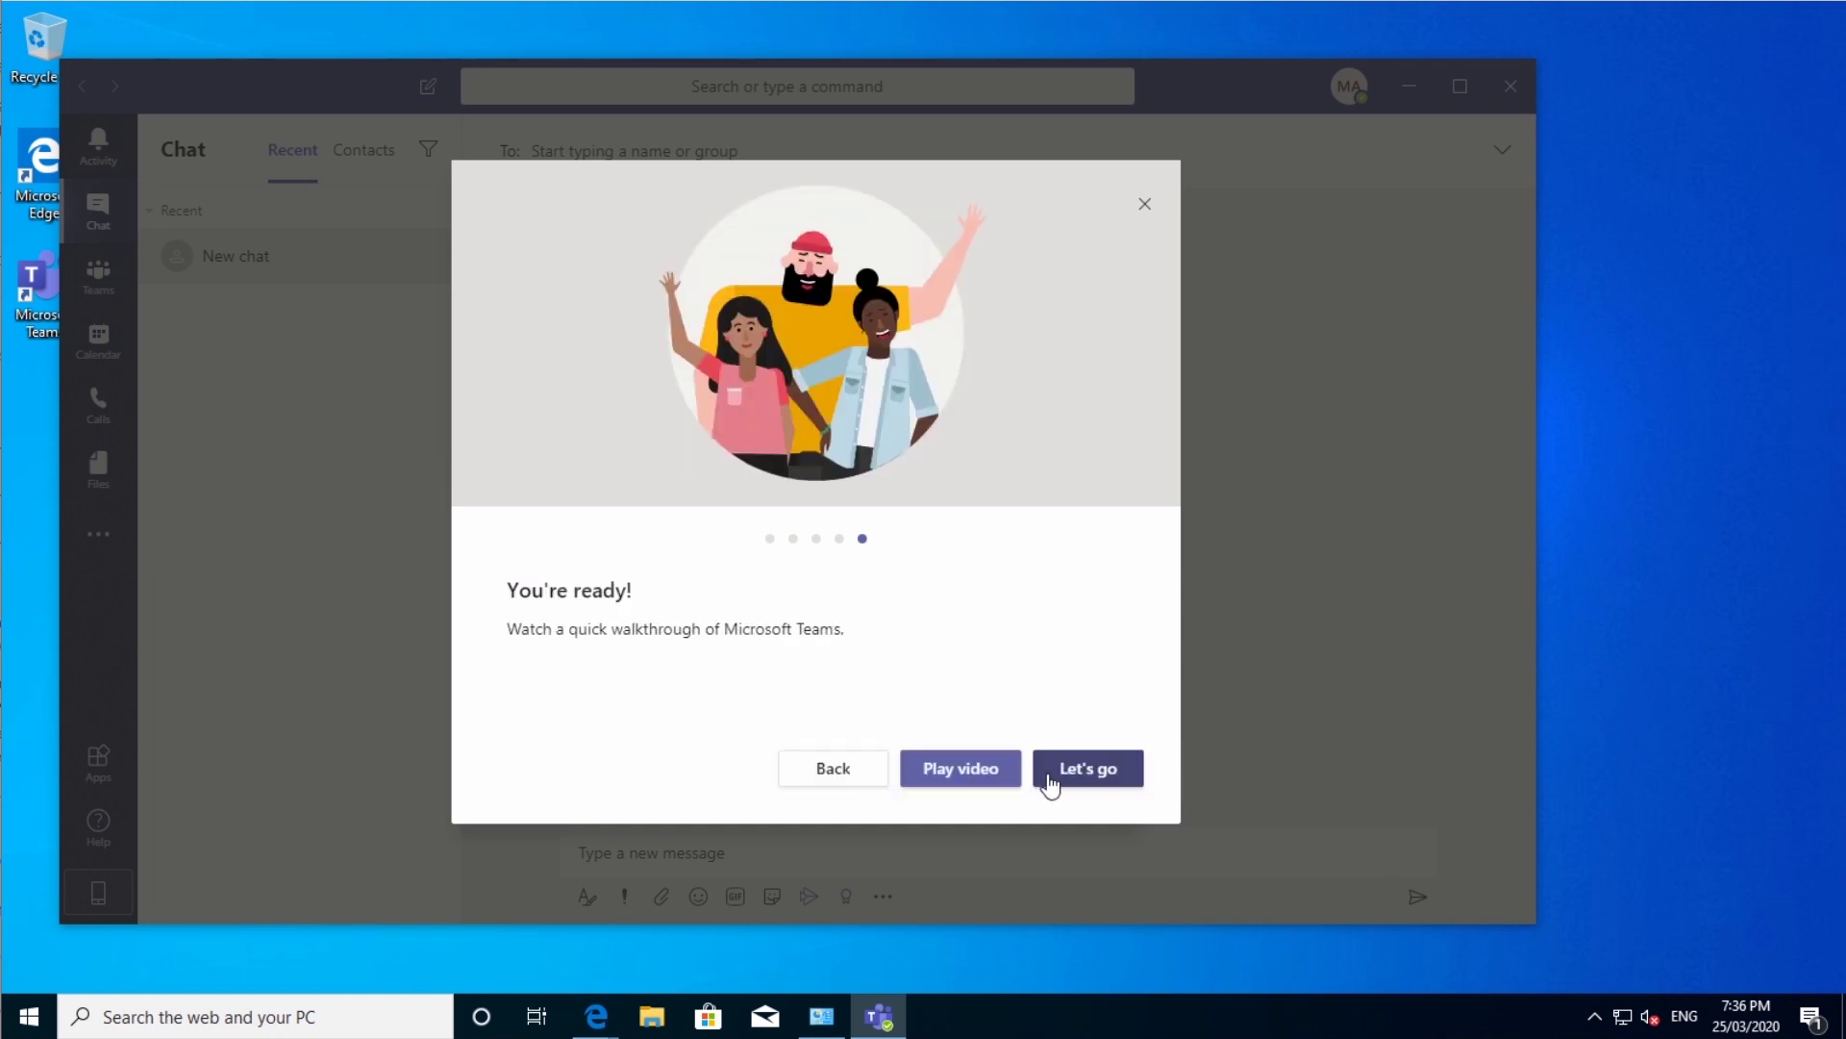
# Step: Open and close the walkthrough video, and finish the welcome tour to enter Teams
pyautogui.click(971, 774)
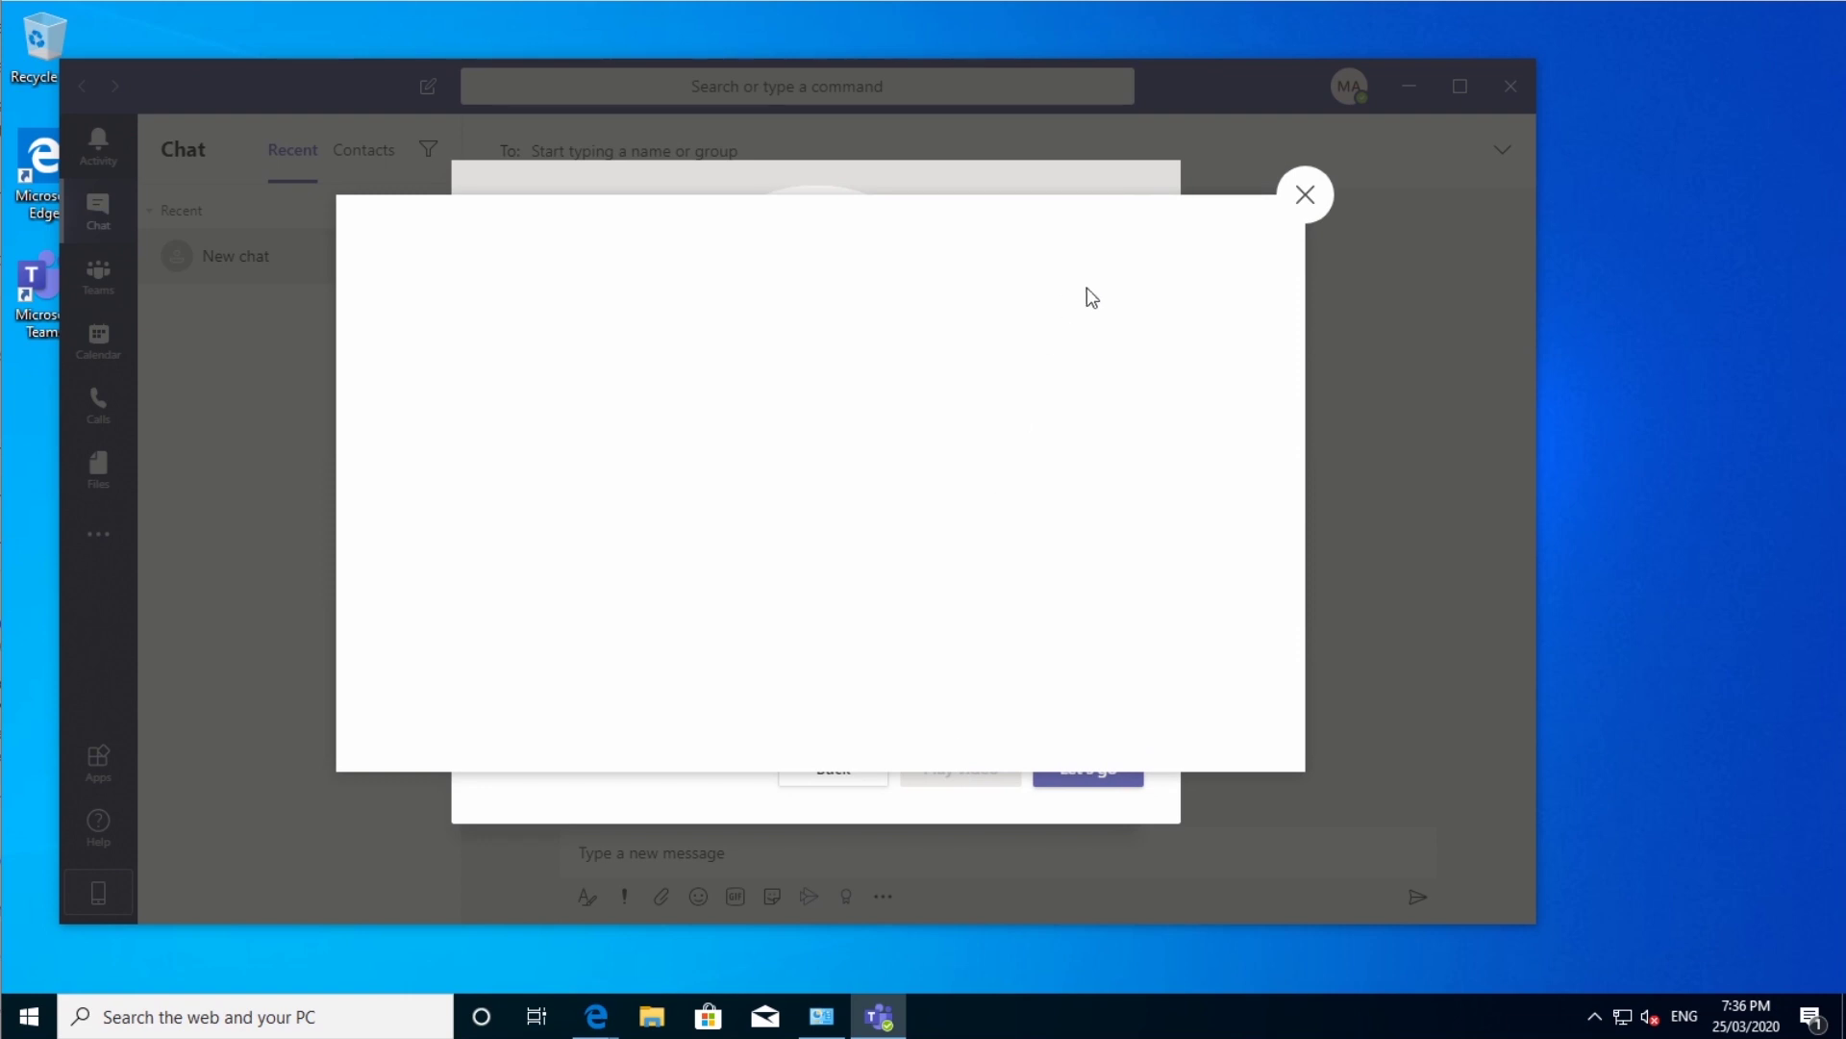
pyautogui.click(1306, 195)
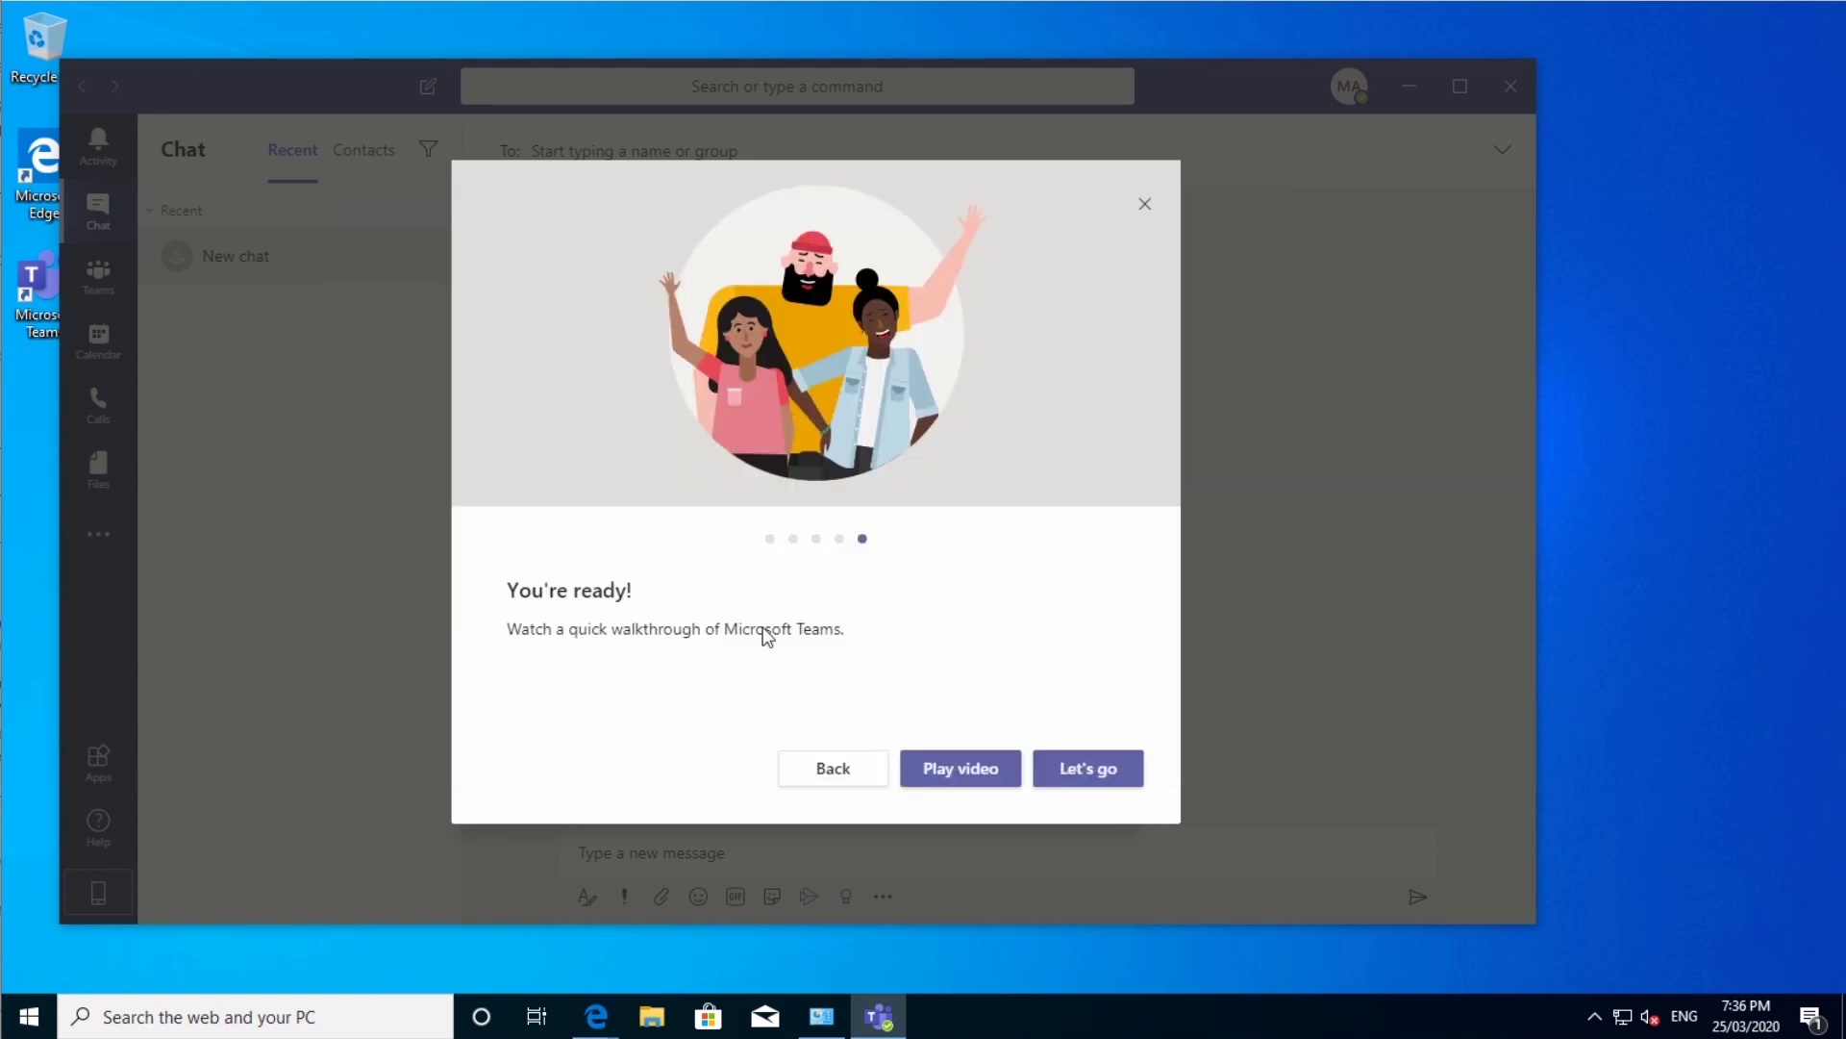
pyautogui.click(1082, 772)
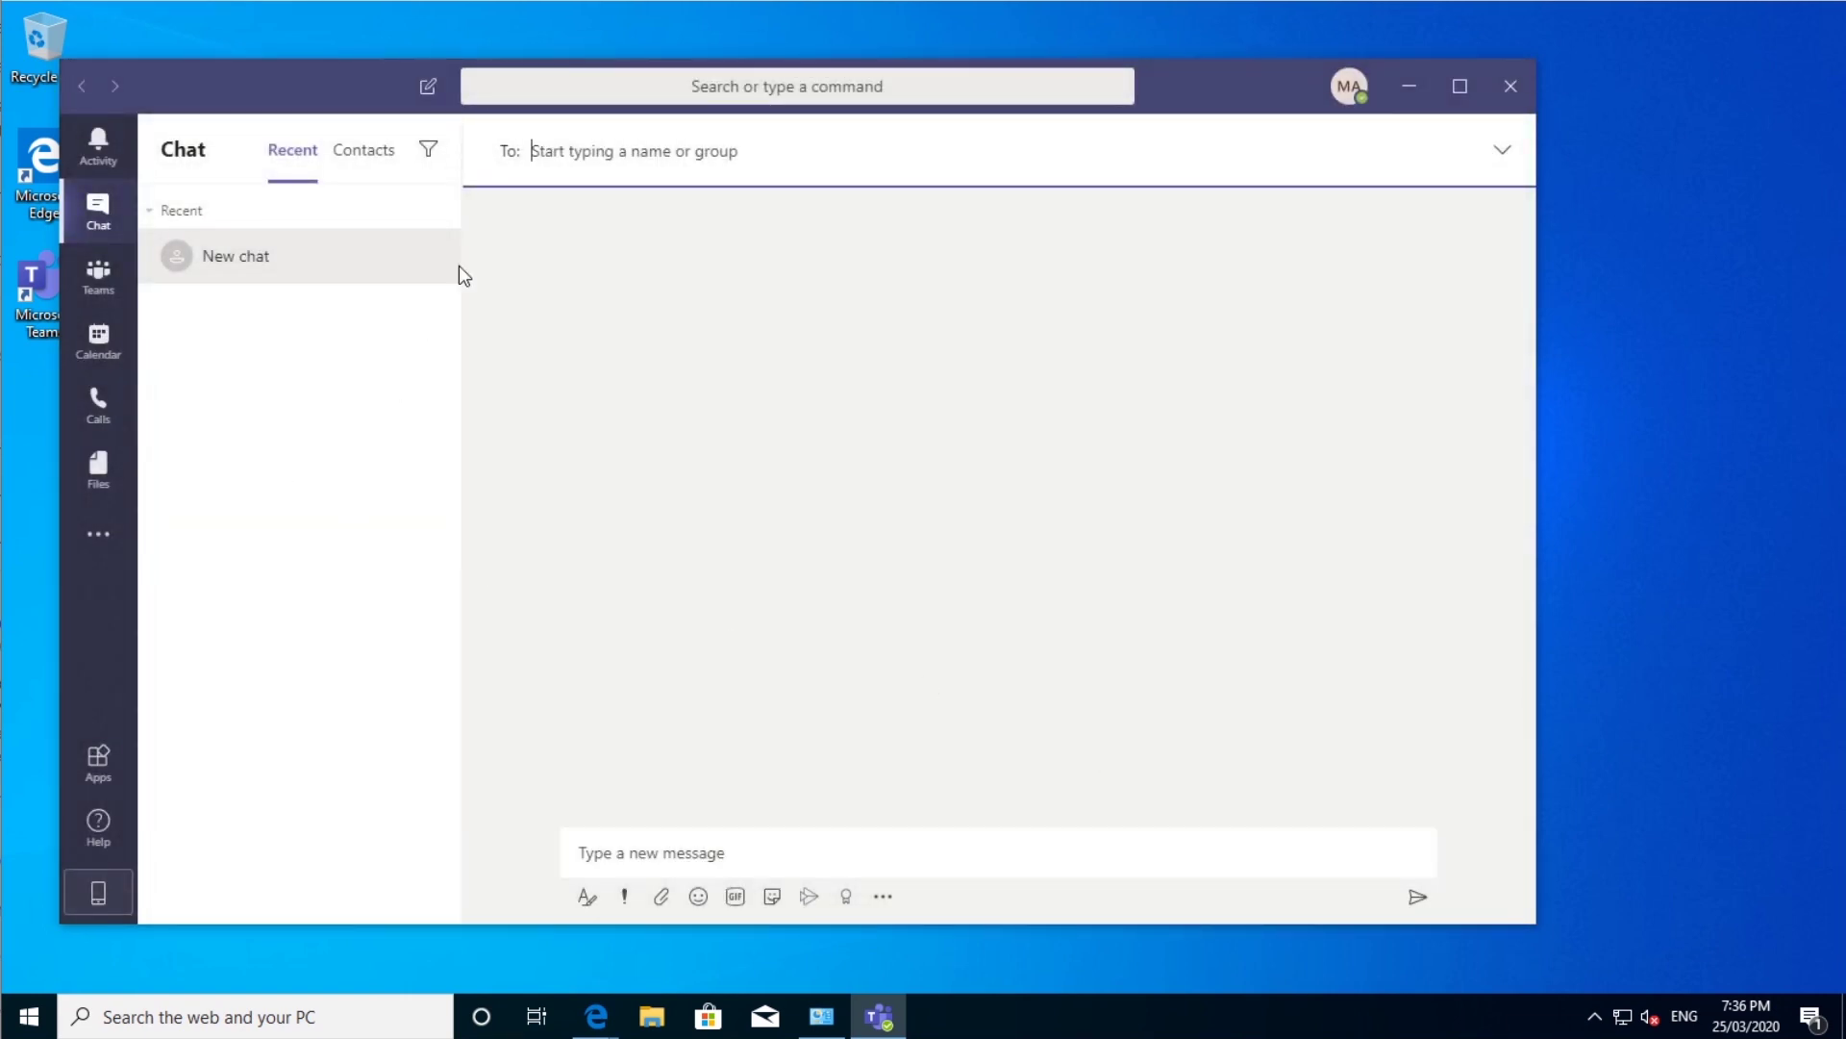
# Step: View the profile menu's account, status and settings options, and close it
pyautogui.click(1351, 87)
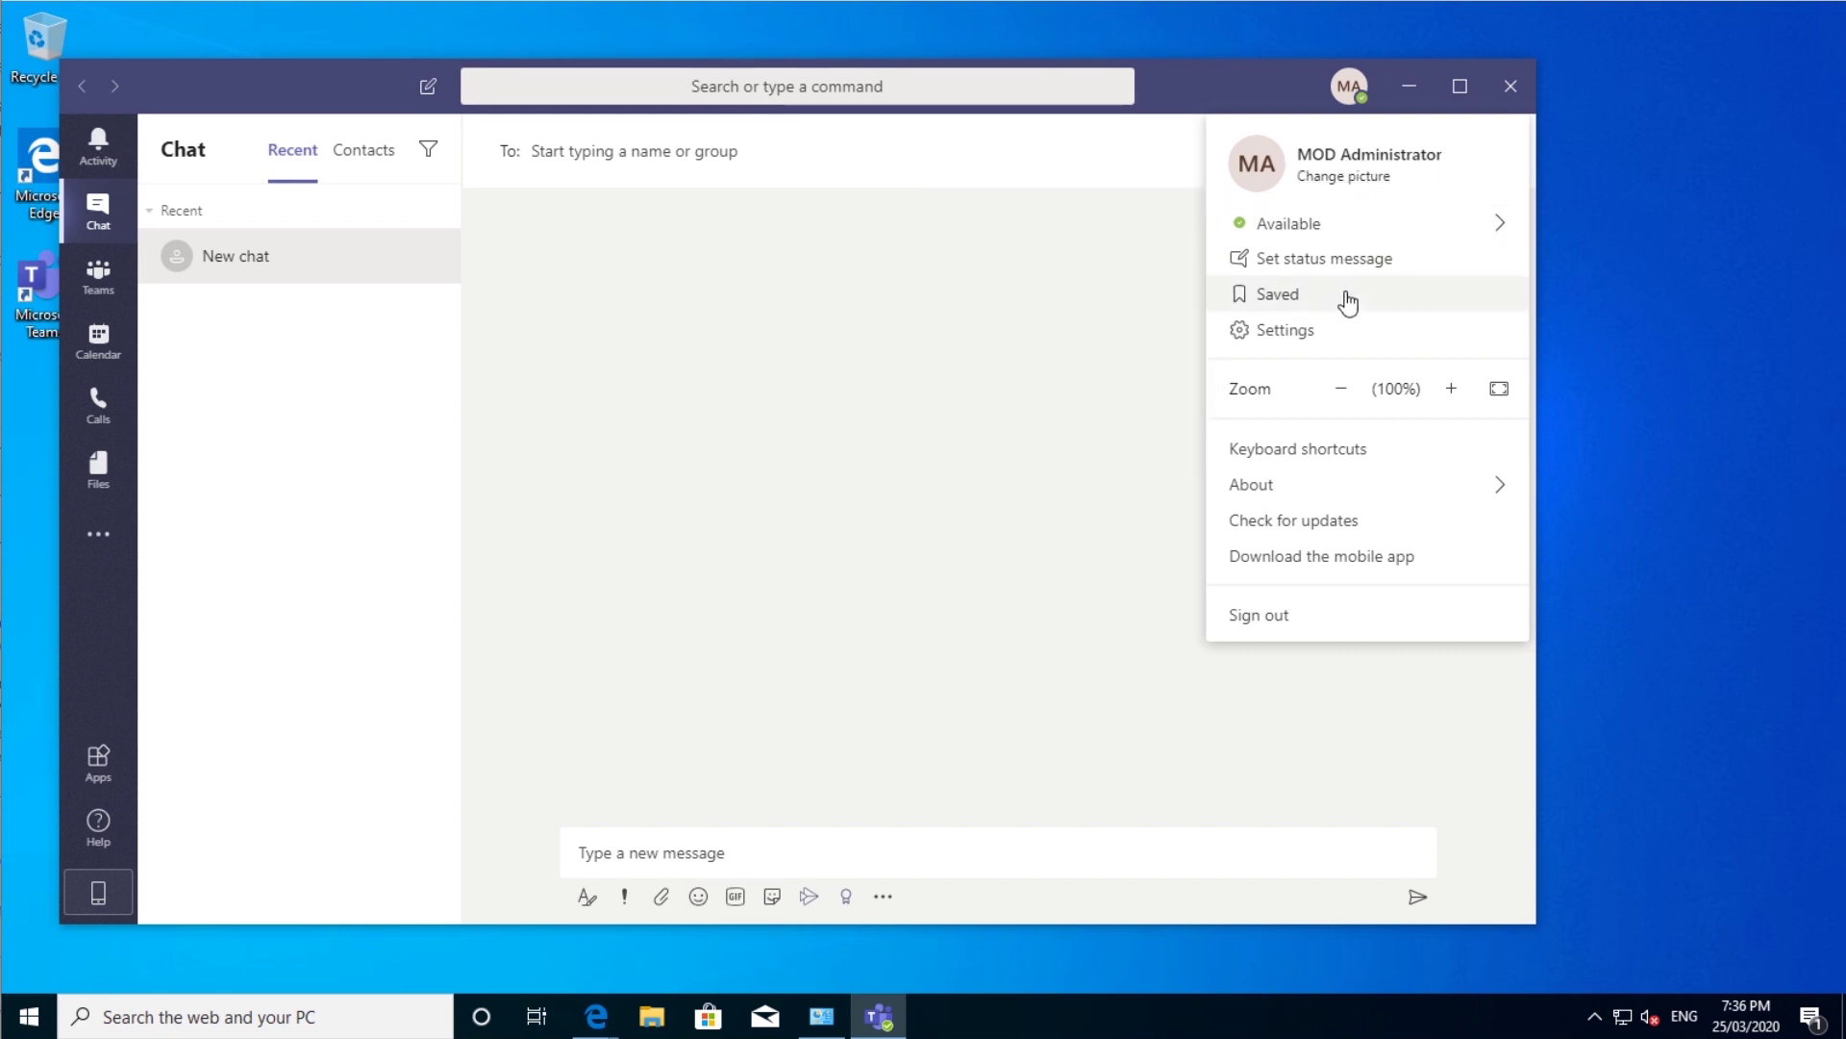
pyautogui.click(1048, 256)
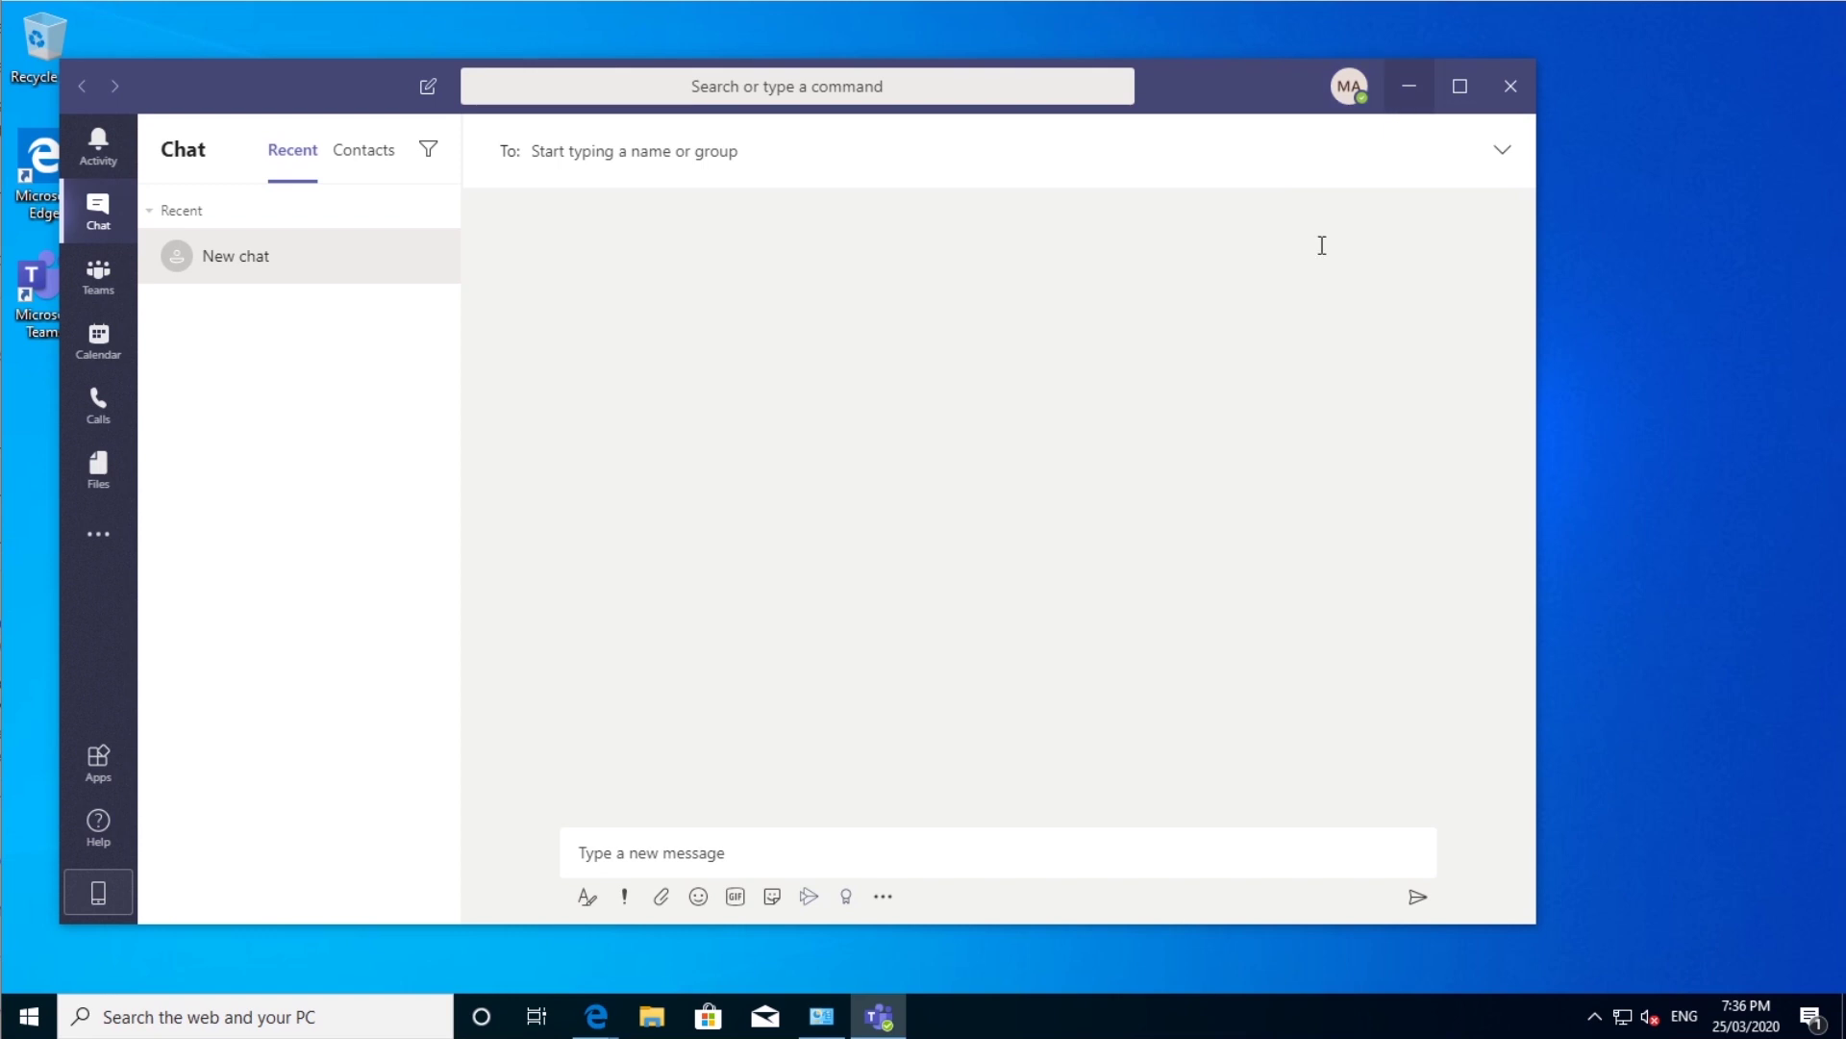